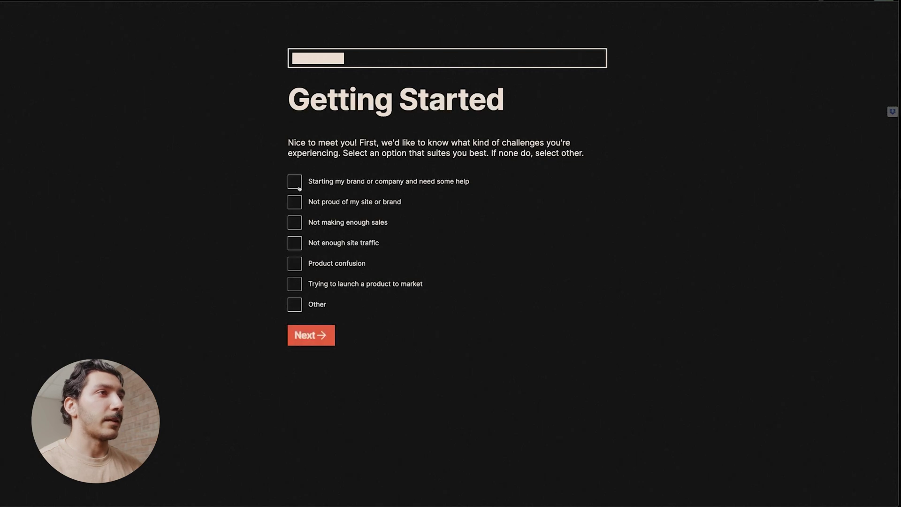
# Tick the challenge options on the Getting Started step and advance to Industry Sector.
pyautogui.click(297, 183)
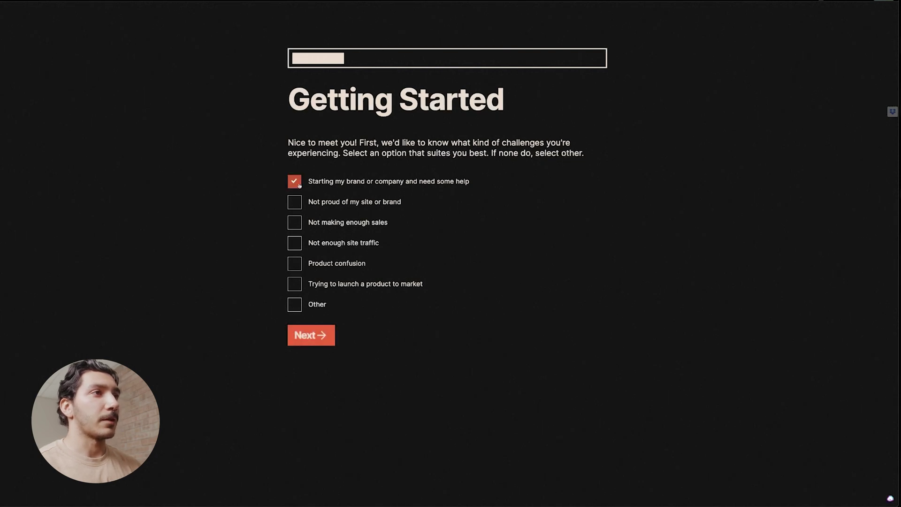
pyautogui.click(294, 203)
pyautogui.click(295, 222)
pyautogui.click(295, 208)
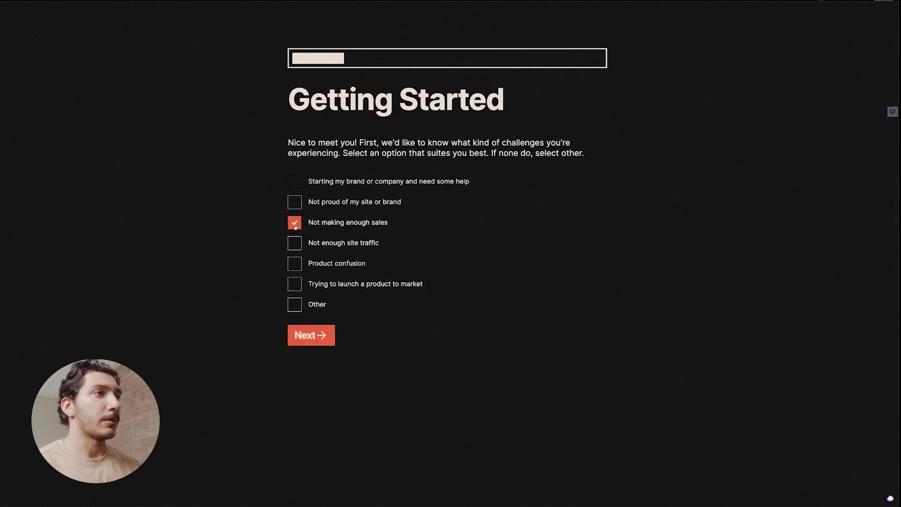
pyautogui.click(313, 341)
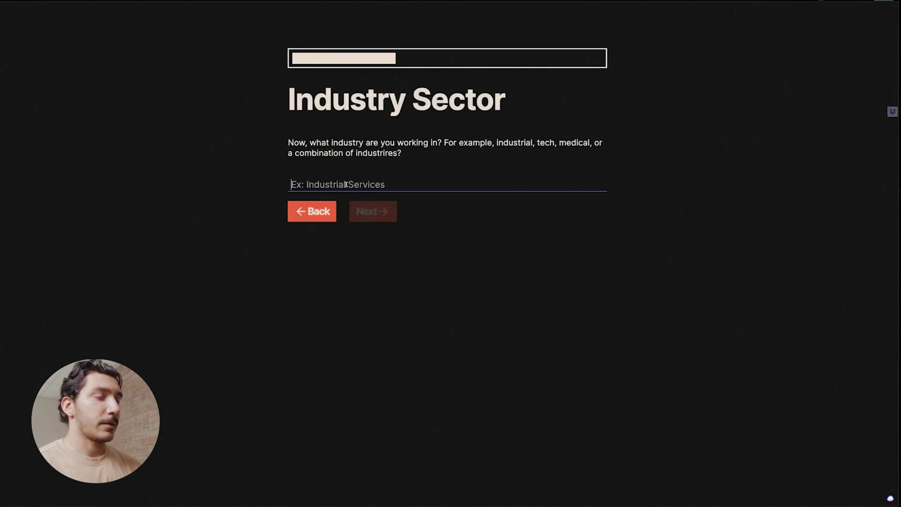
# Enter 'test' as the industry and choose the $3,000-$6,000 project budget.
pyautogui.write('test')
pyautogui.click(393, 214)
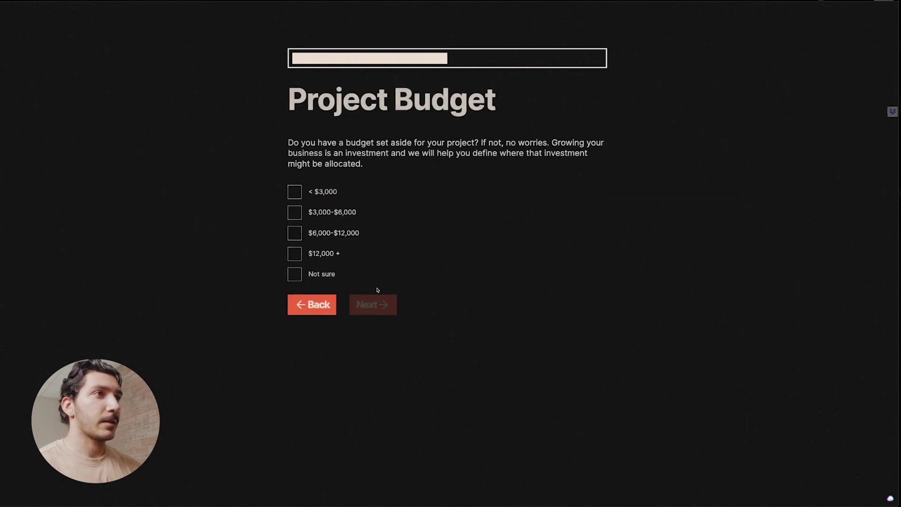
pyautogui.click(294, 213)
pyautogui.click(374, 304)
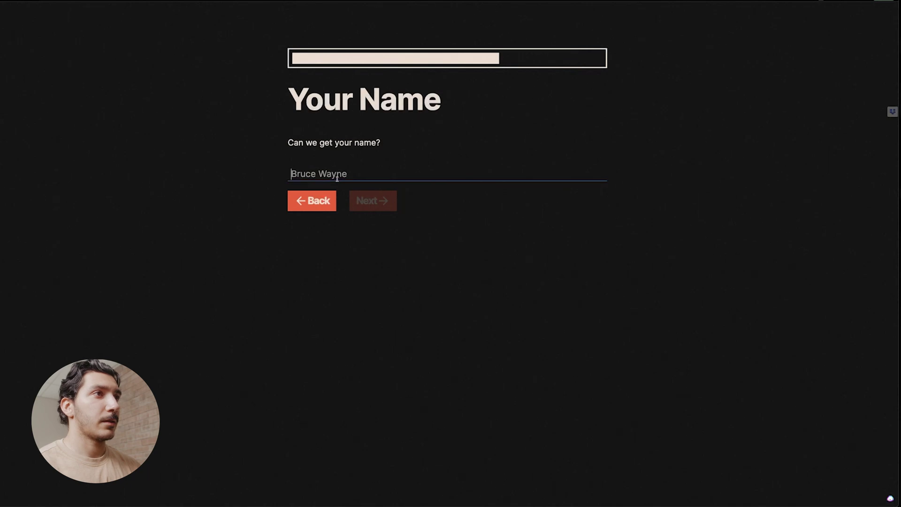
# Fill in a name and an email address to reach the Your Phone Number step.
pyautogui.write('Bruce')
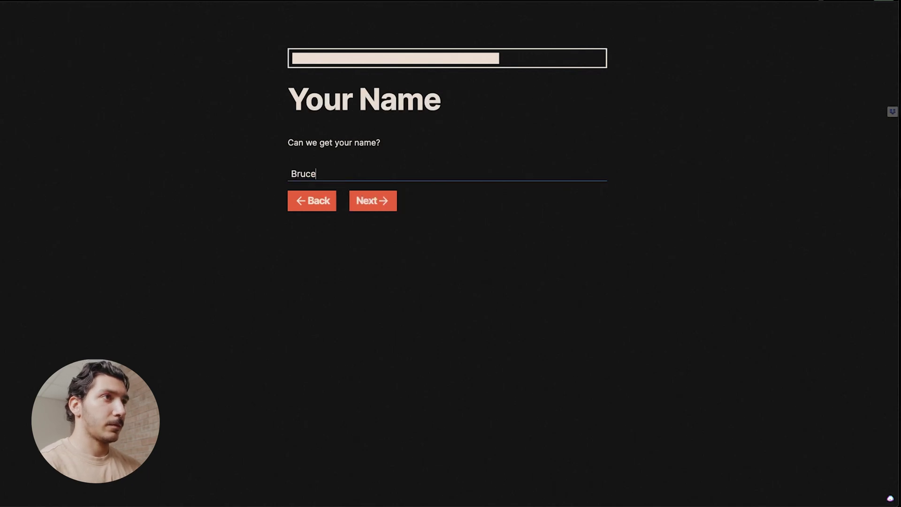
pyautogui.press('Return')
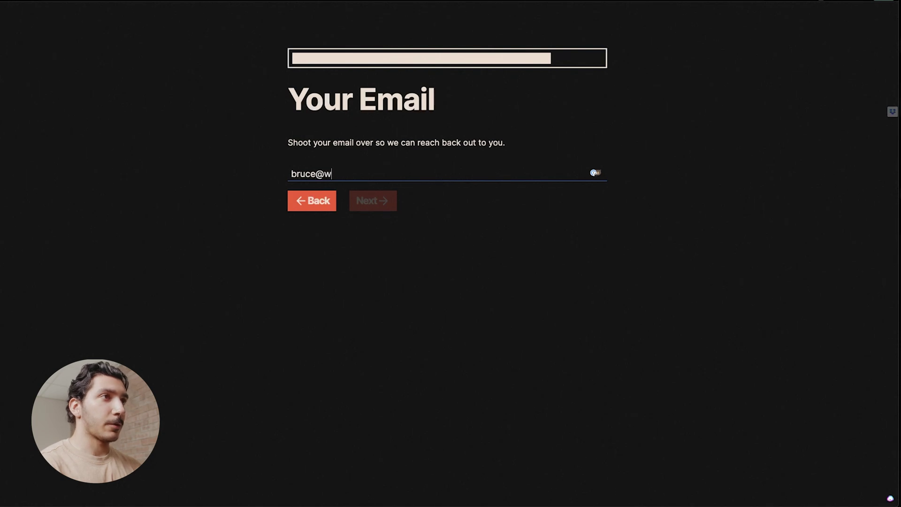
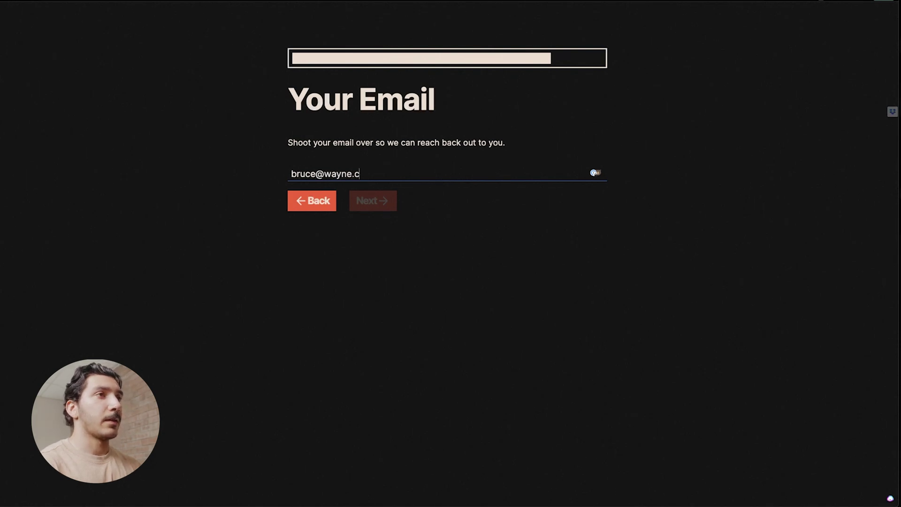
pyautogui.click(390, 206)
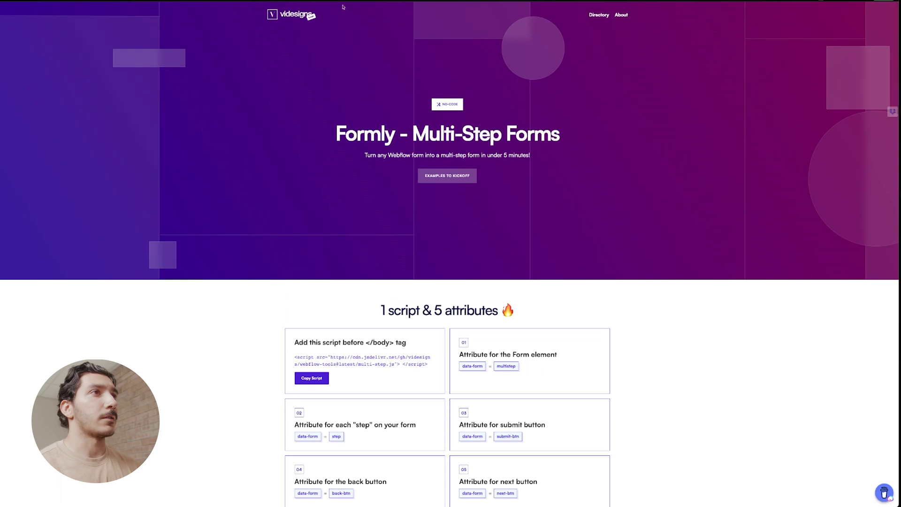
pyautogui.scroll(-10, 298, 226)
pyautogui.scroll(8, 298, 226)
pyautogui.scroll(-3, 298, 225)
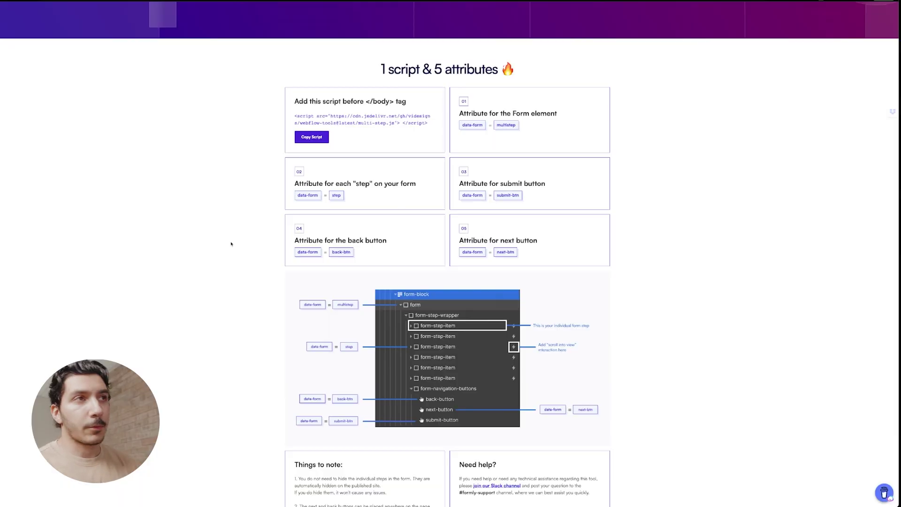
pyautogui.scroll(5, 423, 103)
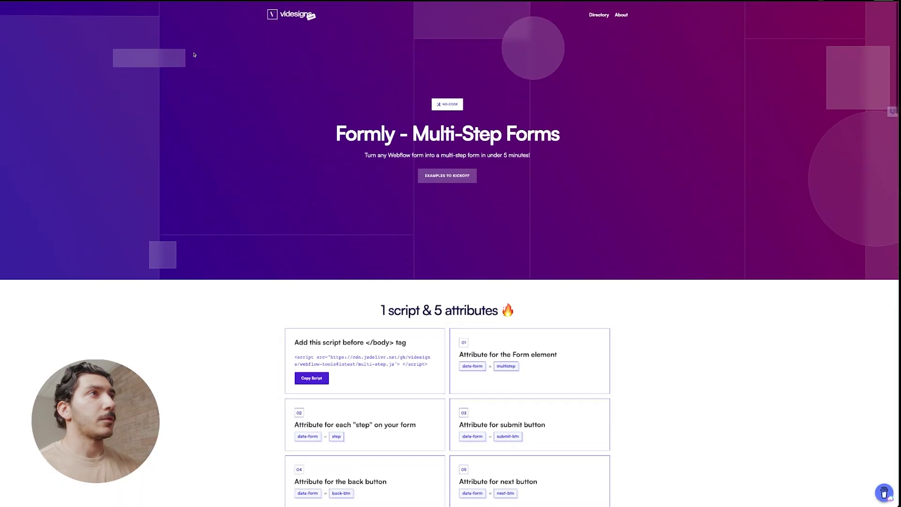
# Search 'form' to open tryformly.com, then scroll down and go to View Docs.
pyautogui.press('super+l')
pyautogui.write('form')
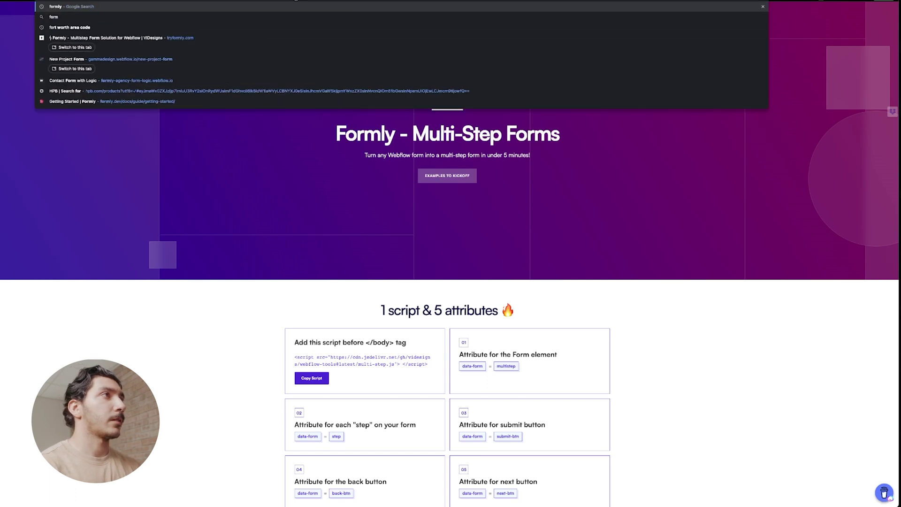
pyautogui.press('Escape')
pyautogui.click(296, 0)
pyautogui.click(297, 109)
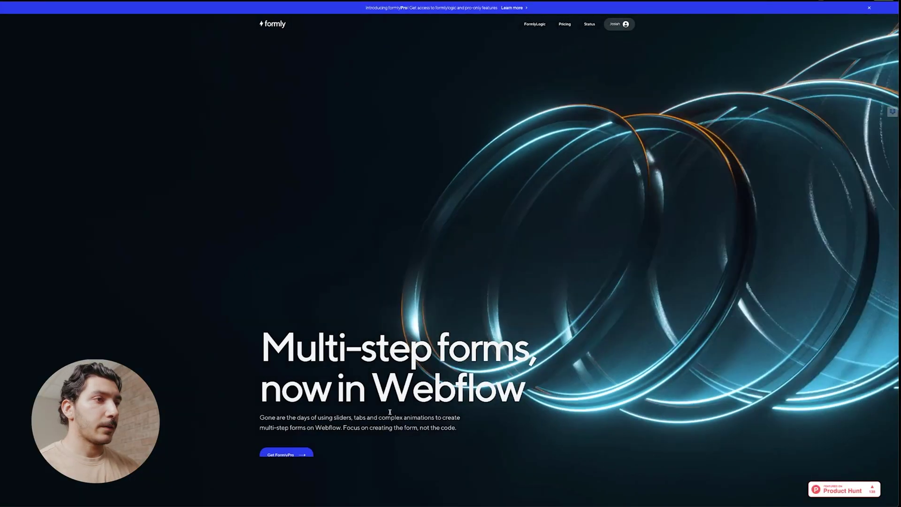
pyautogui.scroll(-15, 414, 374)
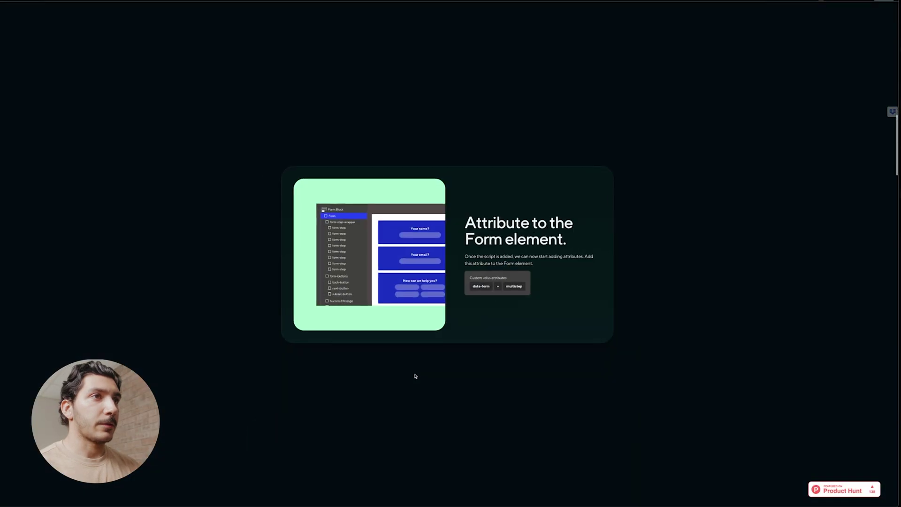
pyautogui.scroll(-15, 415, 374)
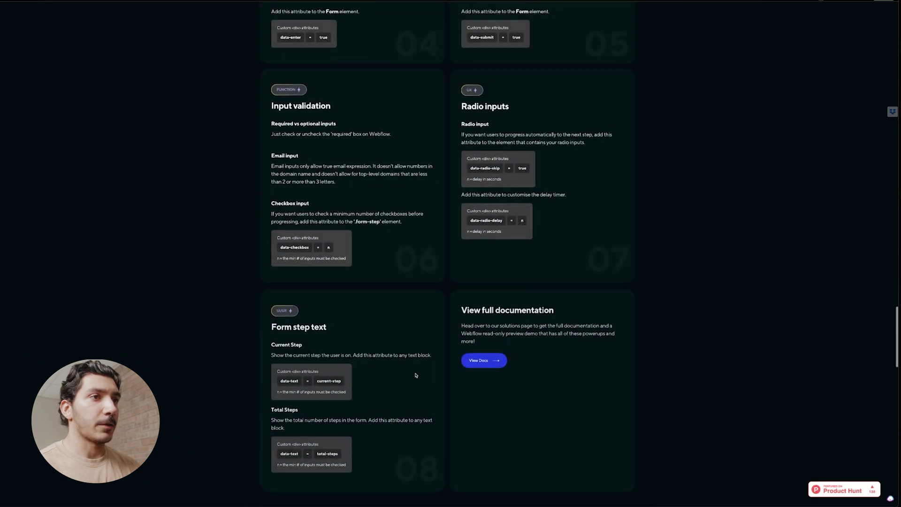
pyautogui.click(485, 365)
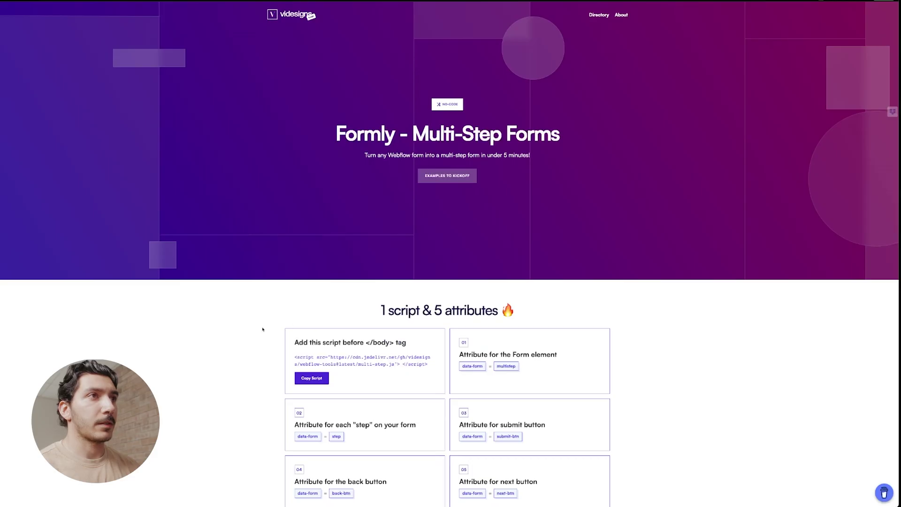
# Copy Formly's multi-step script and paste it into the Home page's Before </body> code, then save.
pyautogui.scroll(-3, 252, 332)
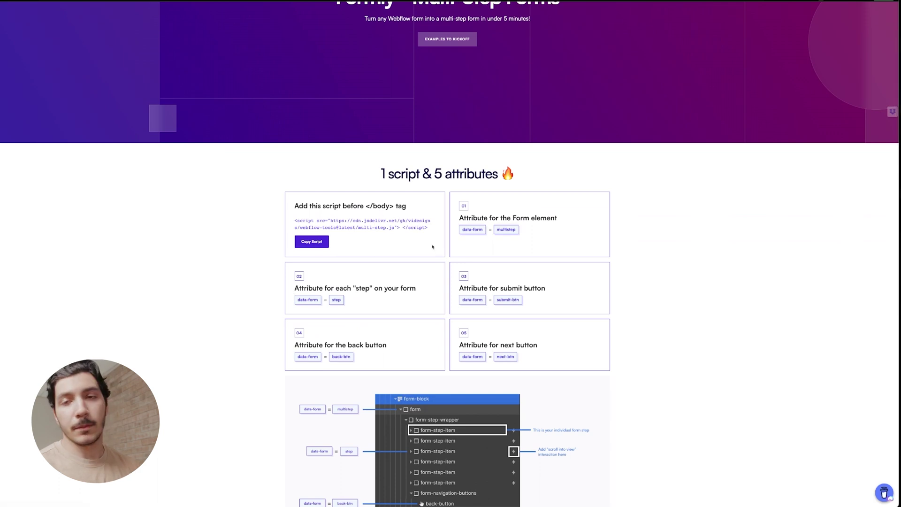
pyautogui.click(319, 242)
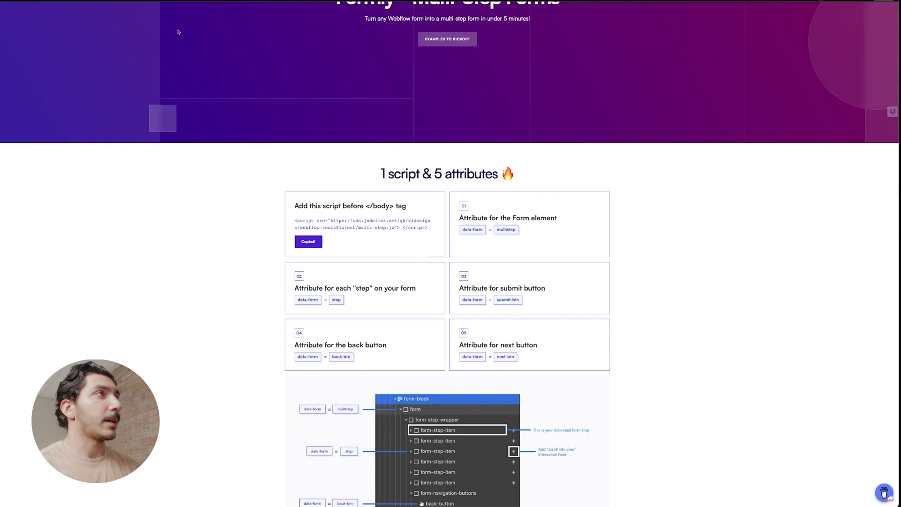
pyautogui.hotkey('ctrl', 'Tab')
pyautogui.scroll(-10, 149, 256)
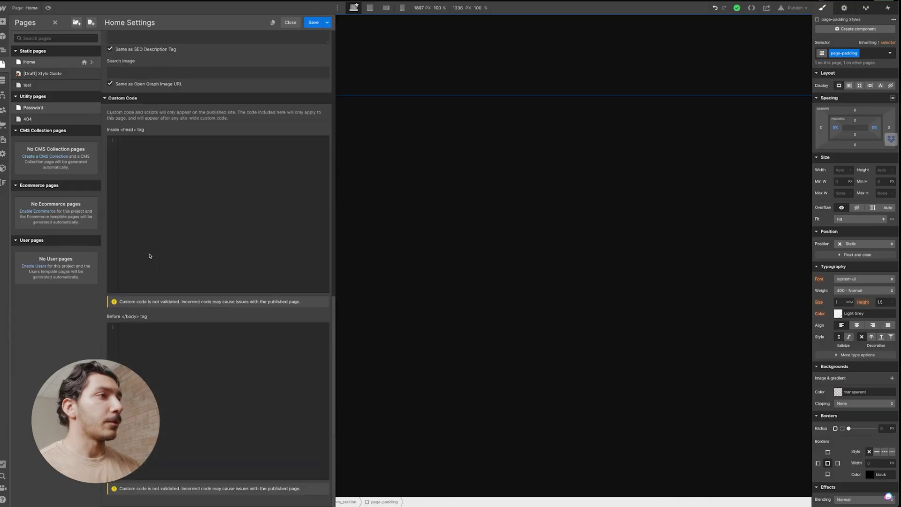
pyautogui.click(170, 331)
pyautogui.hotkey('ctrl', 'v')
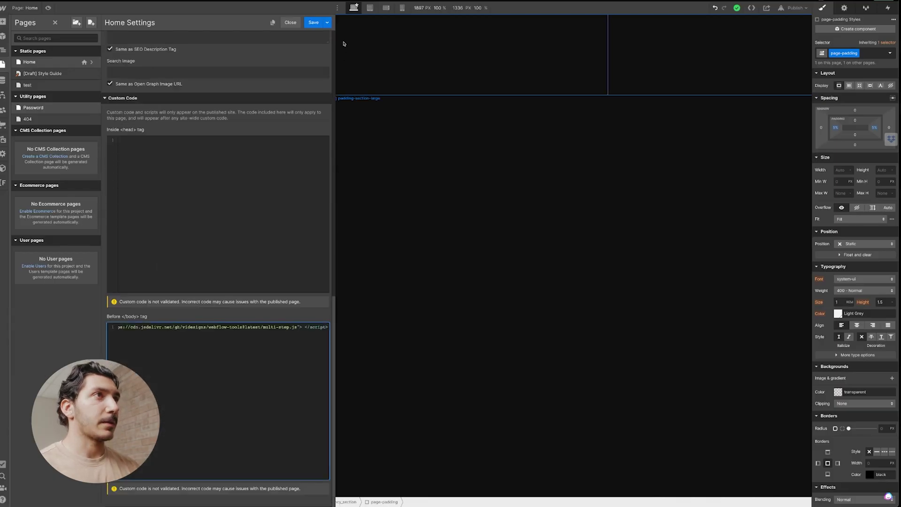
pyautogui.click(313, 23)
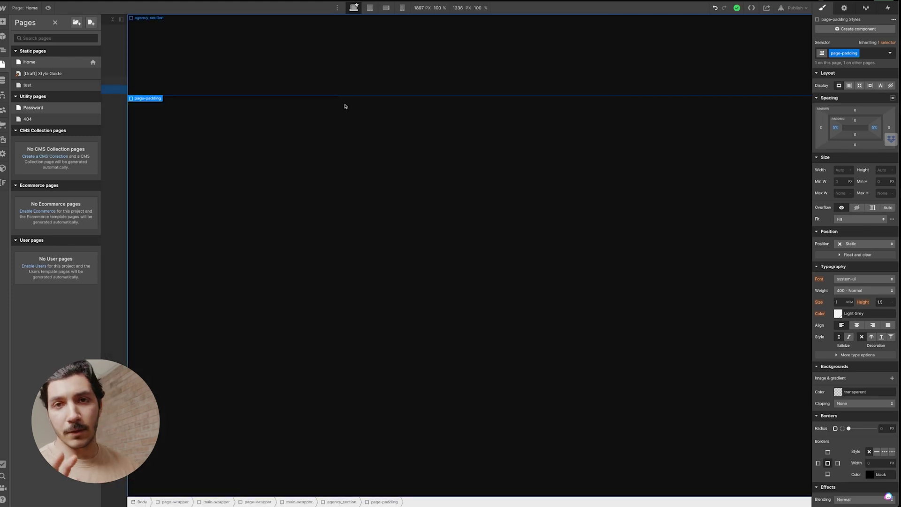
# Insert a Form Block into the padding-section-large section using Quick Find.
pyautogui.press('z')
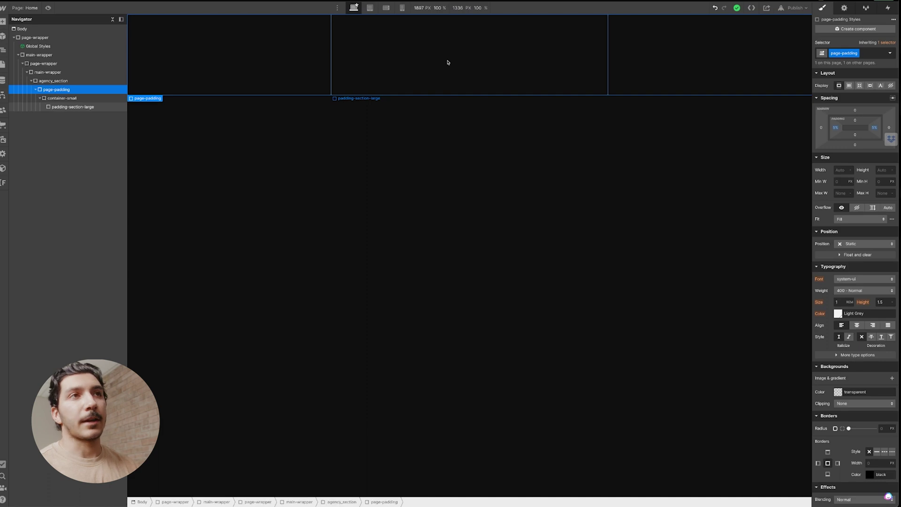
pyautogui.click(74, 108)
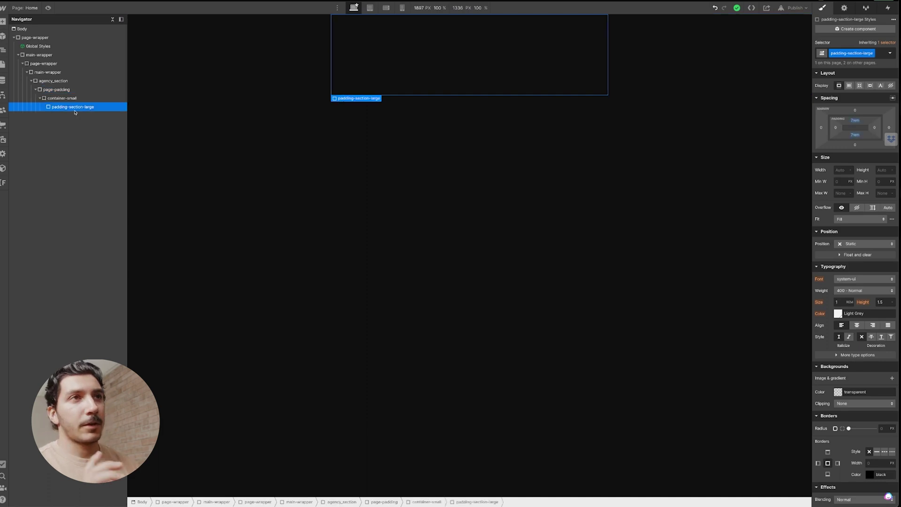
pyautogui.hotkey('ctrl', 'e')
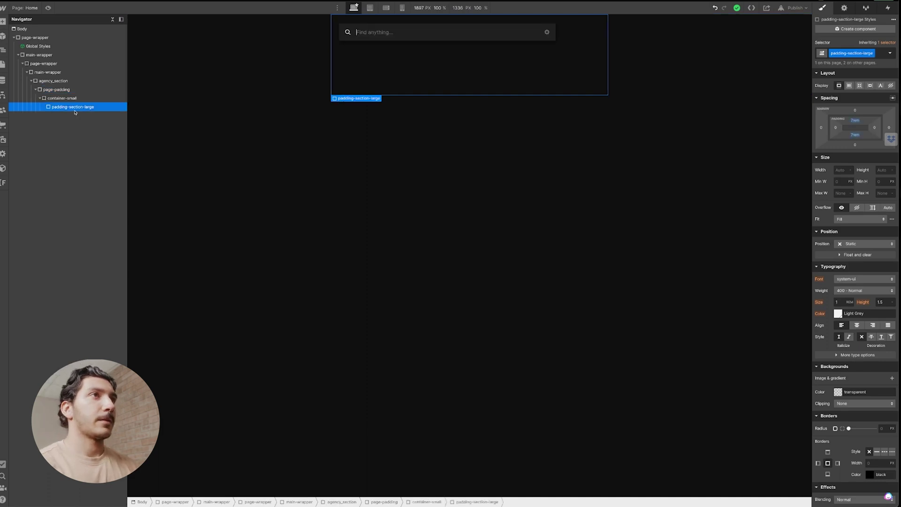
pyautogui.write('f')
pyautogui.press('Return')
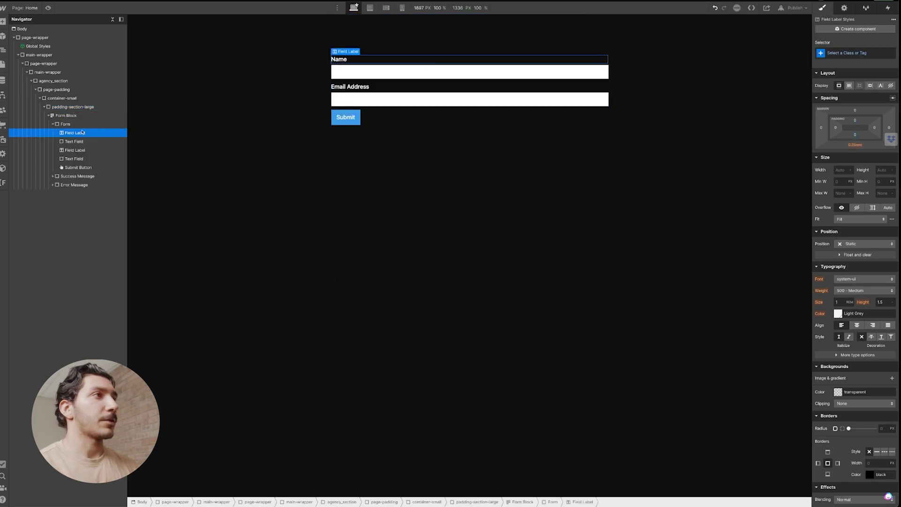
# Select the Form Block and begin searching 'agec' for its class.
pyautogui.click(87, 124)
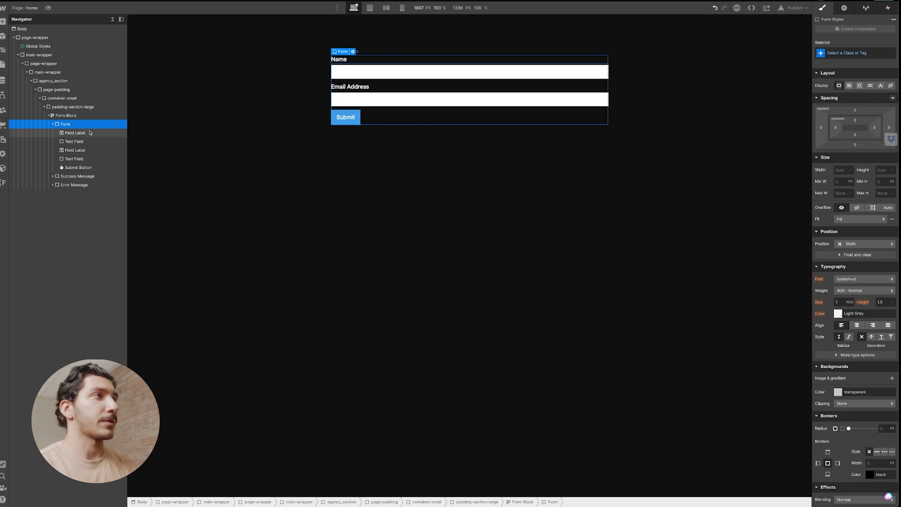
pyautogui.click(70, 117)
pyautogui.hotkey('ctrl', 'Return')
pyautogui.write('agec')
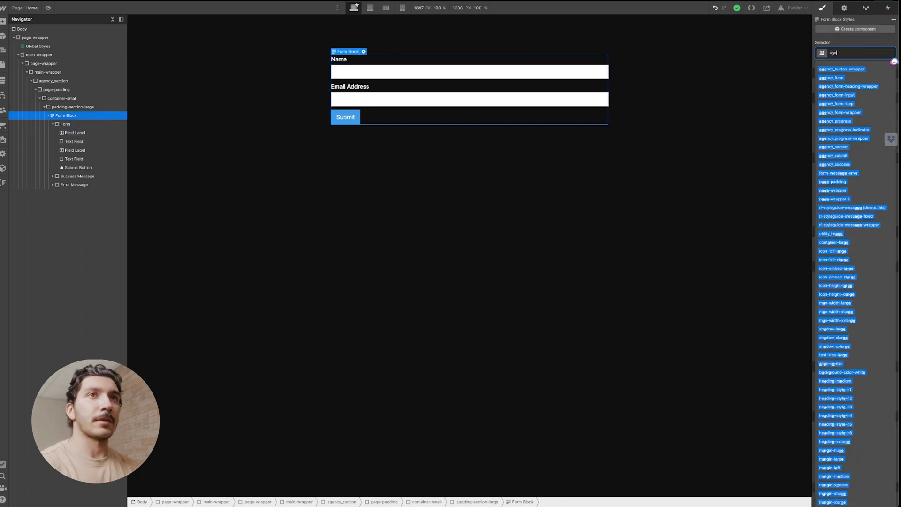
# Apply agency_form-wrapper to the form block and agency_form to the inner form.
pyautogui.press('Down')
pyautogui.press('Down')
pyautogui.press('Down')
pyautogui.press('Down')
pyautogui.press('Down')
pyautogui.press('Down')
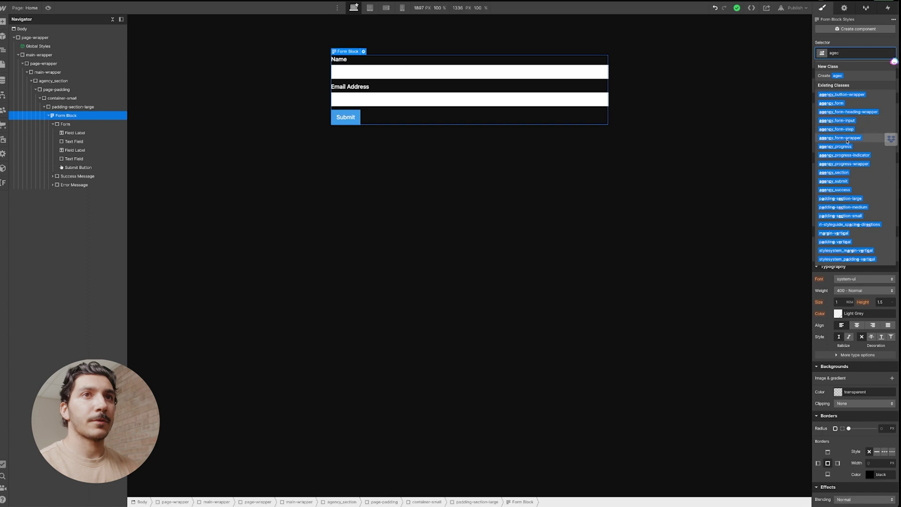
pyautogui.press('Return')
pyautogui.click(487, 84)
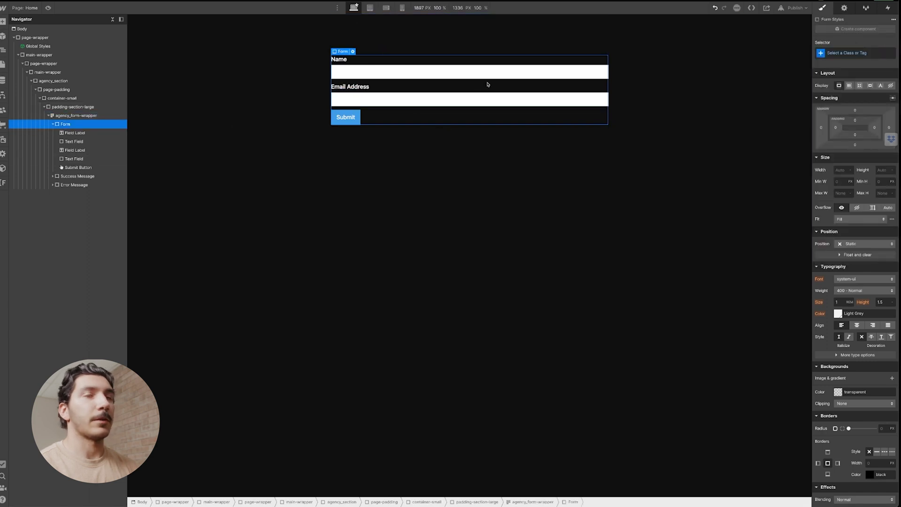
pyautogui.click(856, 54)
pyautogui.write('agency')
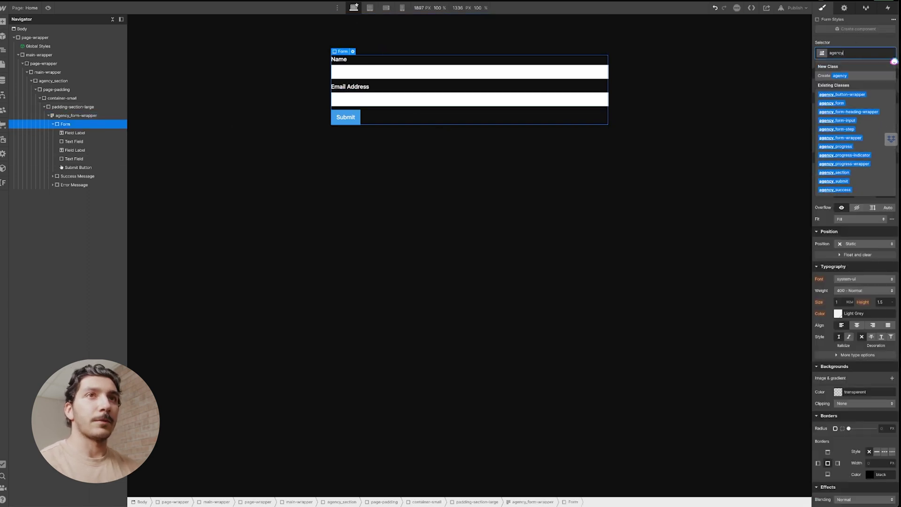
pyautogui.press('Down')
pyautogui.press('Down')
pyautogui.press('Return')
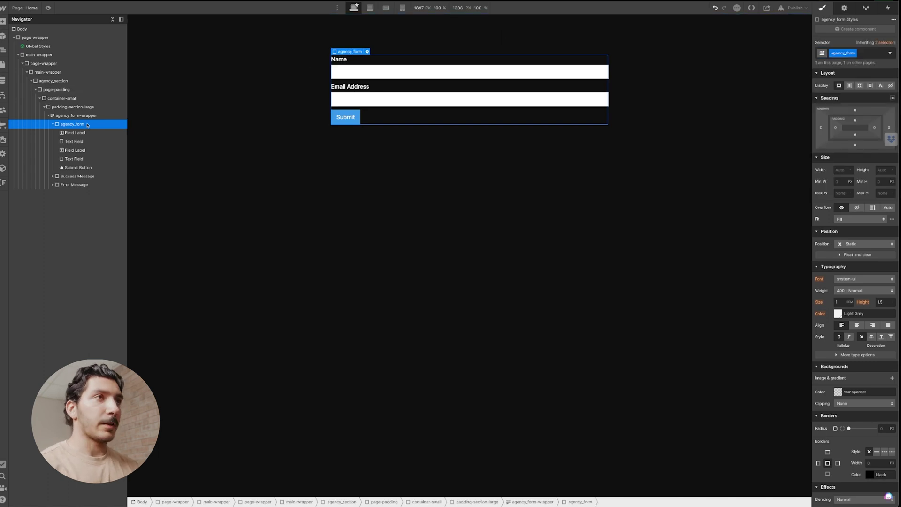
# Add a Div Block below the Submit button via Quick Find 'div'.
pyautogui.hotkey('ctrl', 'e')
pyautogui.write('div')
pyautogui.press('Return')
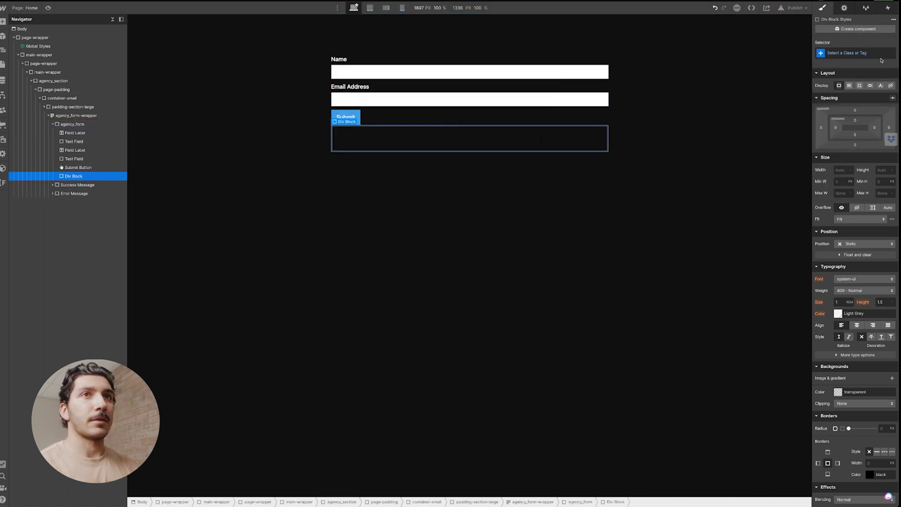
# Class the new div agency_form-step and move it to the top of agency_form.
pyautogui.click(881, 53)
pyautogui.write('agecy')
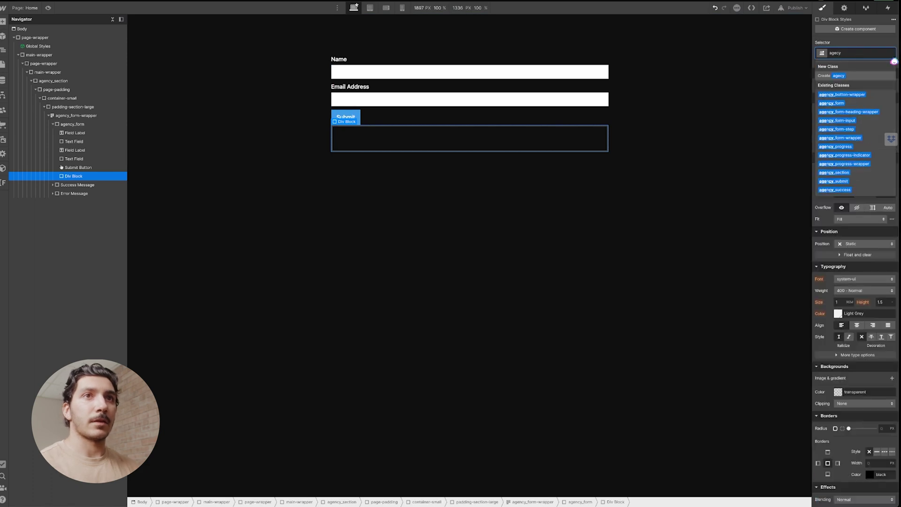
pyautogui.click(836, 130)
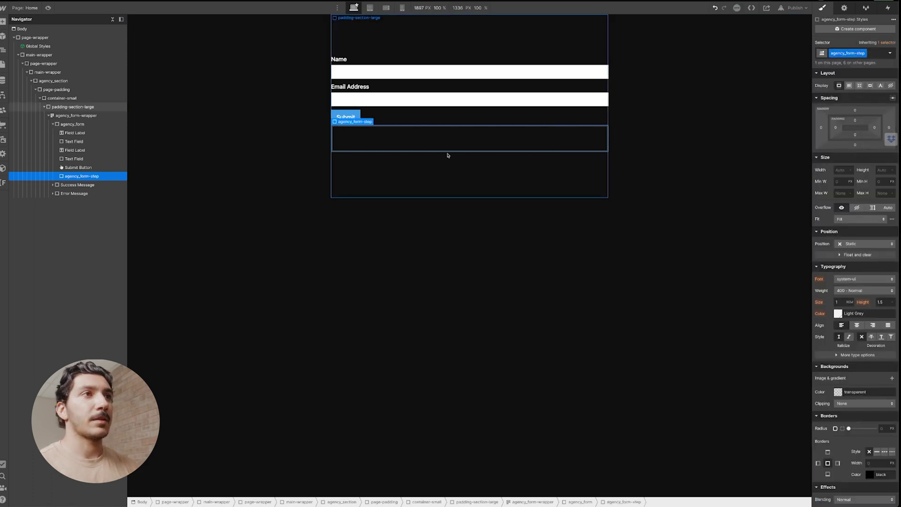
pyautogui.click(403, 113)
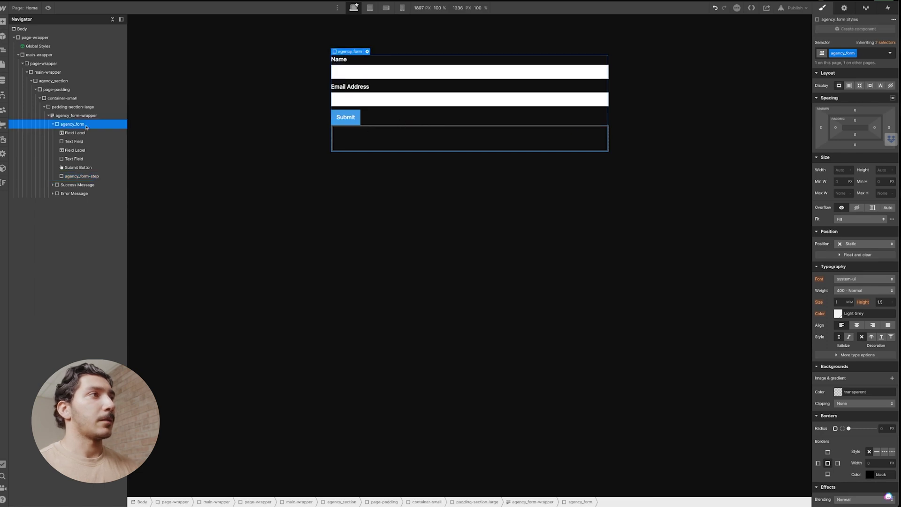
pyautogui.moveTo(76, 175); pyautogui.dragTo(84, 135)
# Move the Name label and field into agency_form-step and add an empty div below Email Address.
pyautogui.click(82, 139)
pyautogui.click(95, 159)
pyautogui.click(82, 133)
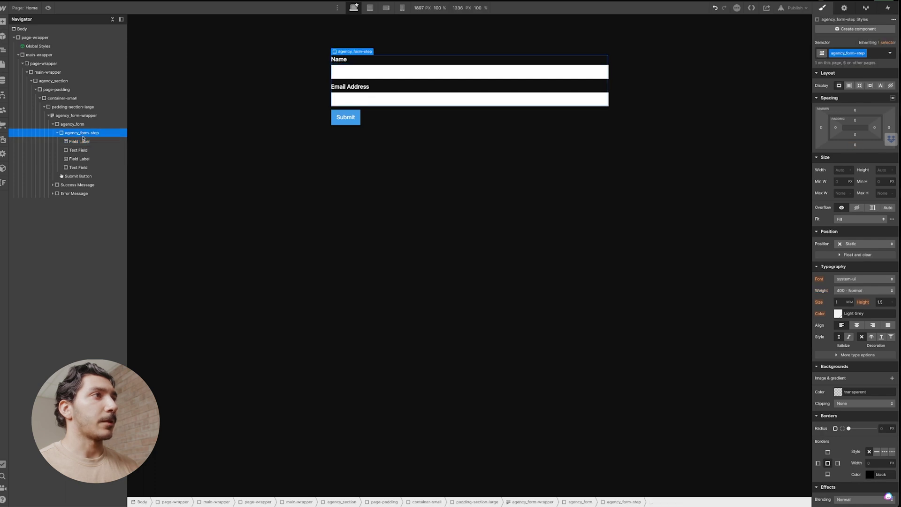
pyautogui.click(91, 138)
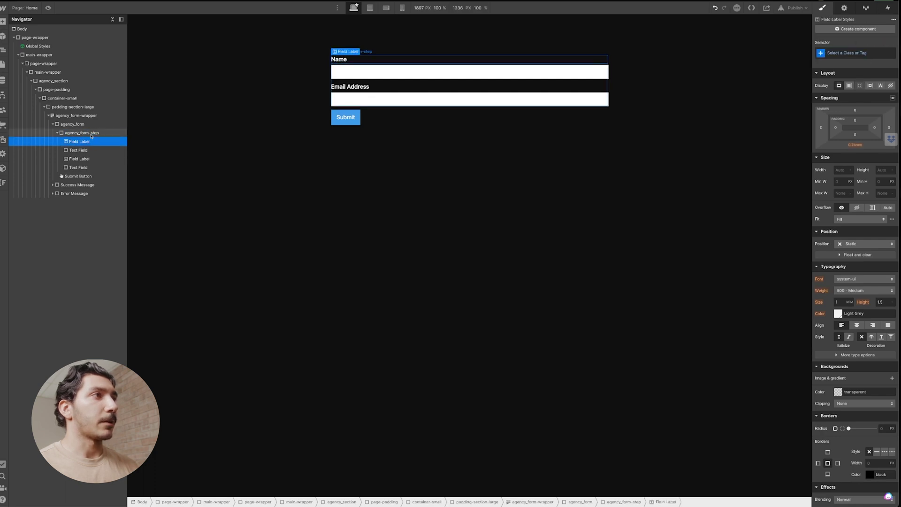
pyautogui.hotkey('ctrl', 'z')
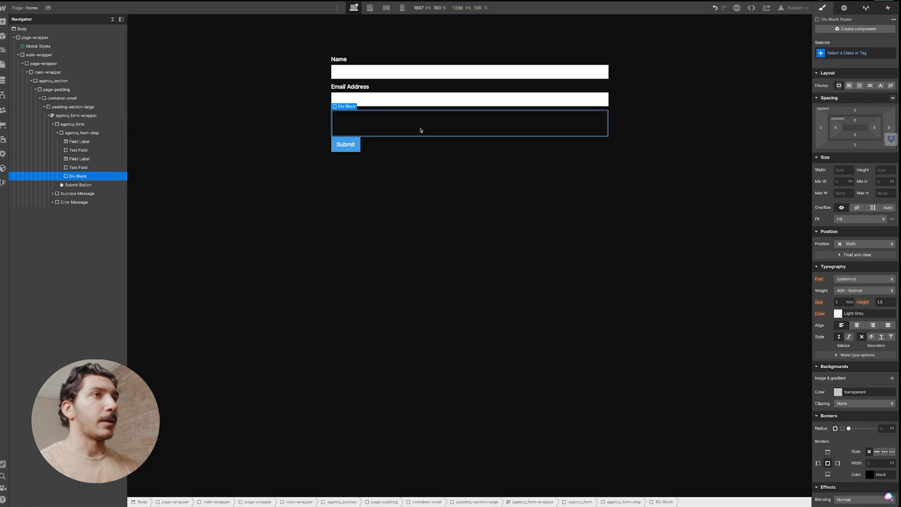
# Turn the new block into a text block with the heading-style-h1 class.
pyautogui.click(865, 53)
pyautogui.write('heading')
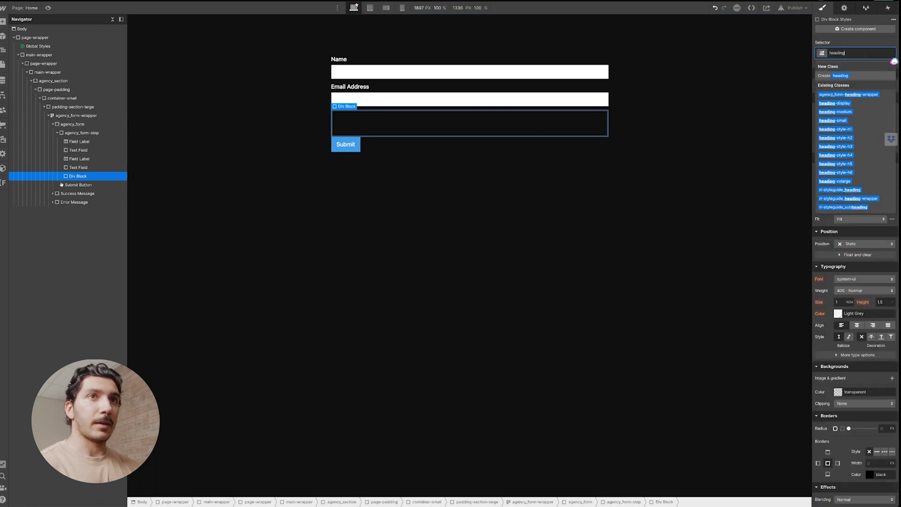
pyautogui.hotkey('ctrl', 'z')
pyautogui.hotkey('ctrl', 'z')
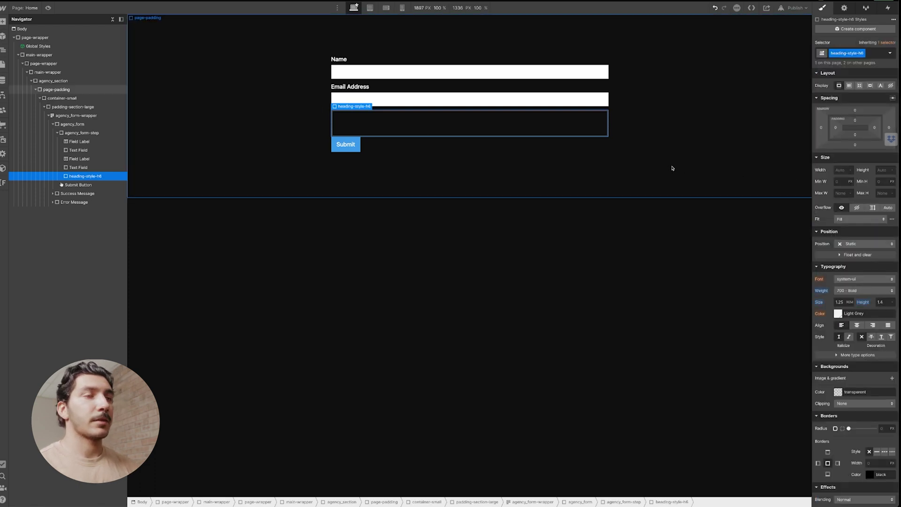
pyautogui.write('heading')
pyautogui.press('Down')
pyautogui.press('Down')
pyautogui.press('Down')
pyautogui.press('Down')
pyautogui.press('Down')
pyautogui.press('Return')
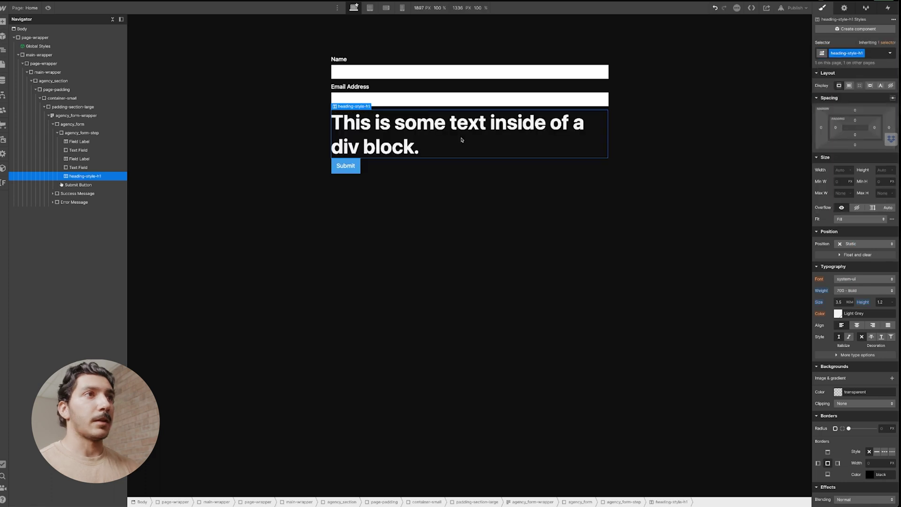
# Rewrite the heading as 'Getting Started' and move it to the top of the form step.
pyautogui.doubleClick(415, 130)
pyautogui.write('Welcome')
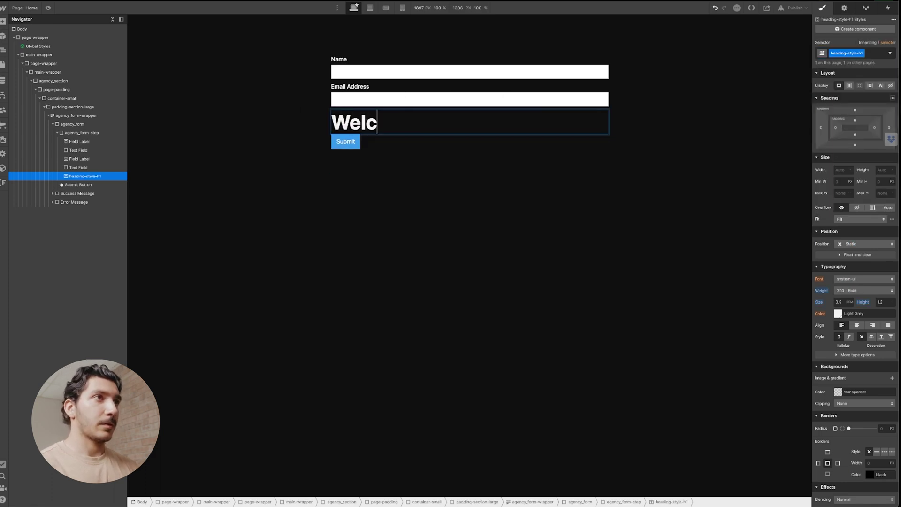
pyautogui.write(' to')
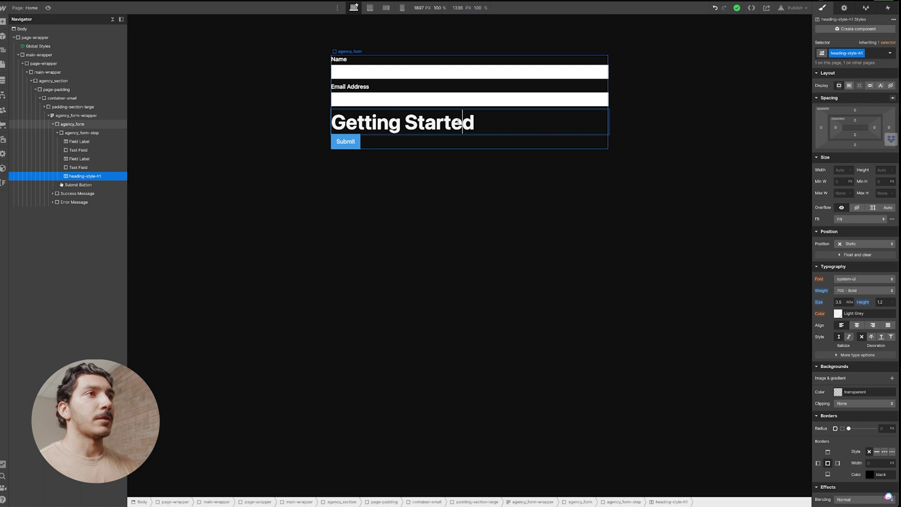
pyautogui.click(437, 118)
pyautogui.click(437, 118)
pyautogui.moveTo(83, 176); pyautogui.dragTo(85, 140)
# Add a div with margin-bottom margin-large above the heading and nest the heading inside it.
pyautogui.hotkey('ctrl', 'e')
pyautogui.write('d')
pyautogui.press('Return')
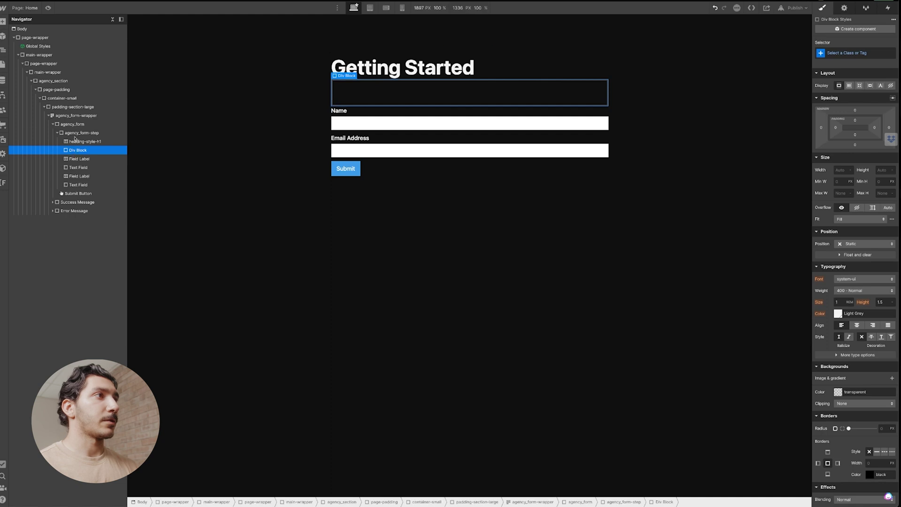
pyautogui.moveTo(469, 93); pyautogui.dragTo(470, 65)
pyautogui.hotkey('ctrl', 'Return')
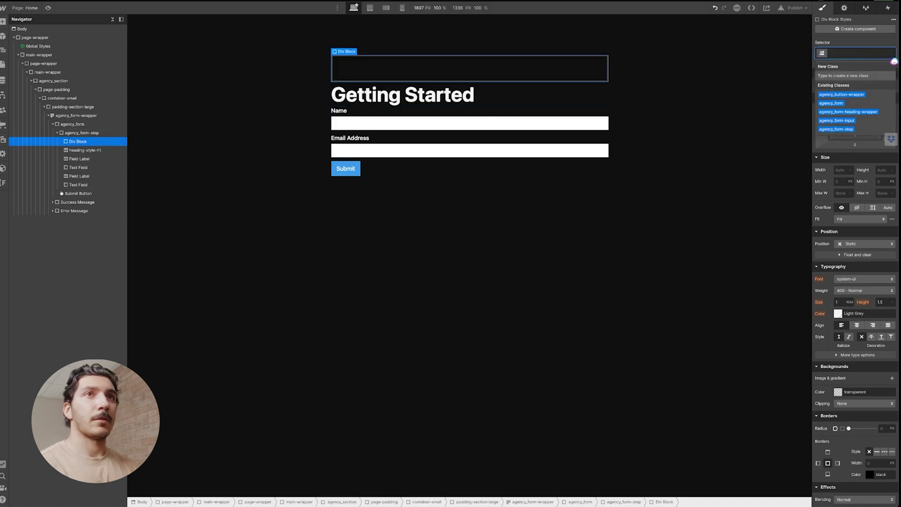
pyautogui.write('margin')
pyautogui.press('Down')
pyautogui.press('Down')
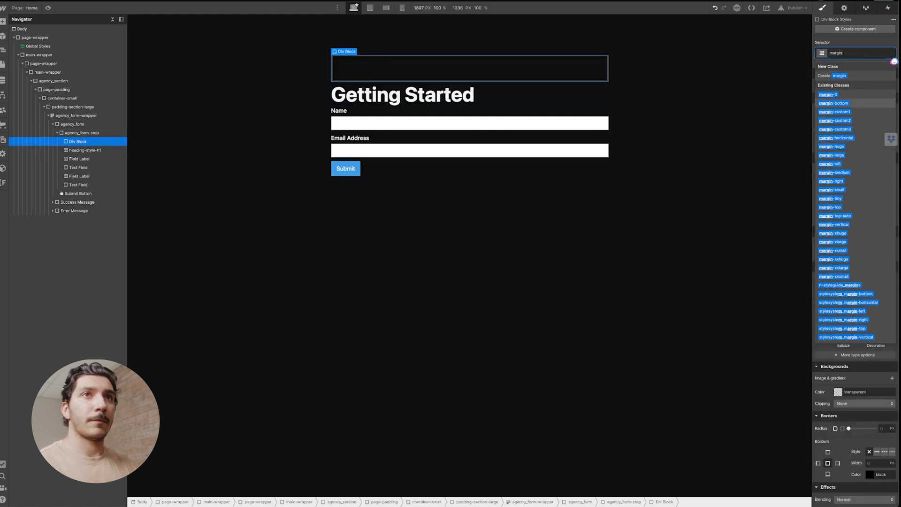
pyautogui.press('Return')
pyautogui.write('margin')
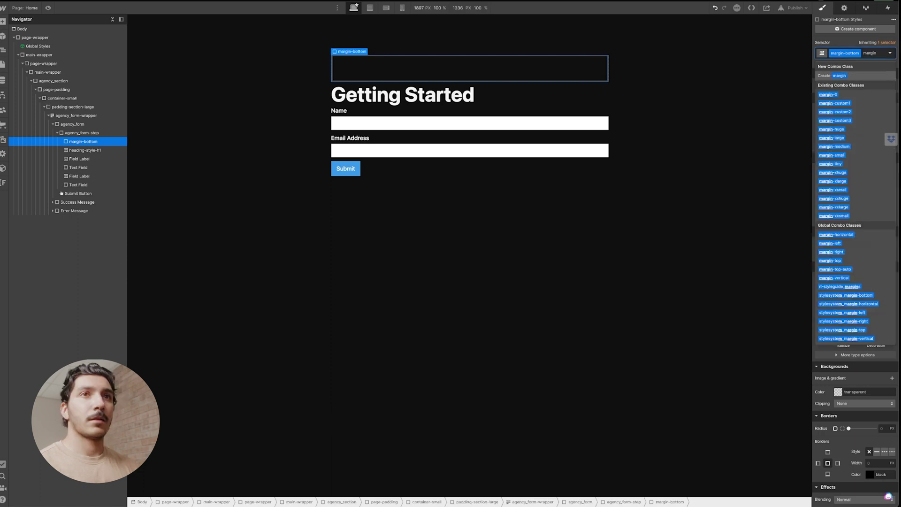
pyautogui.press('Escape')
pyautogui.moveTo(403, 95); pyautogui.dragTo(406, 71)
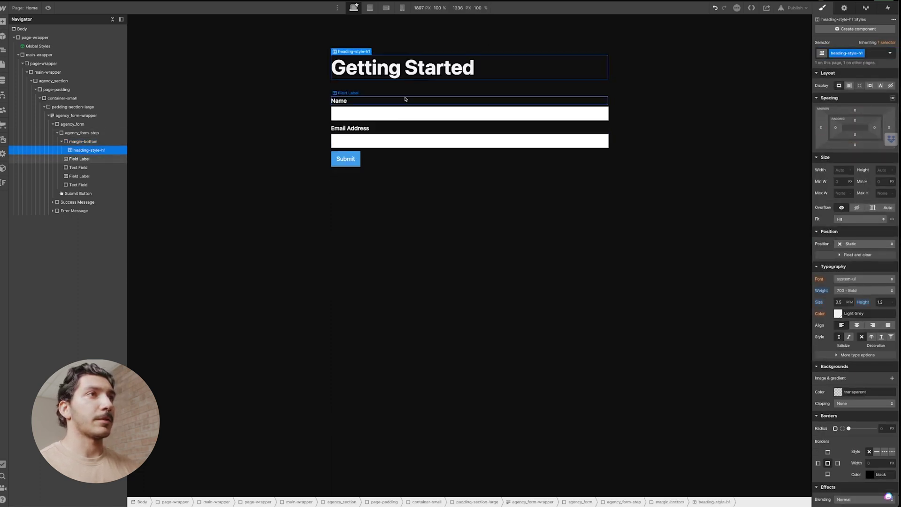
pyautogui.click(396, 99)
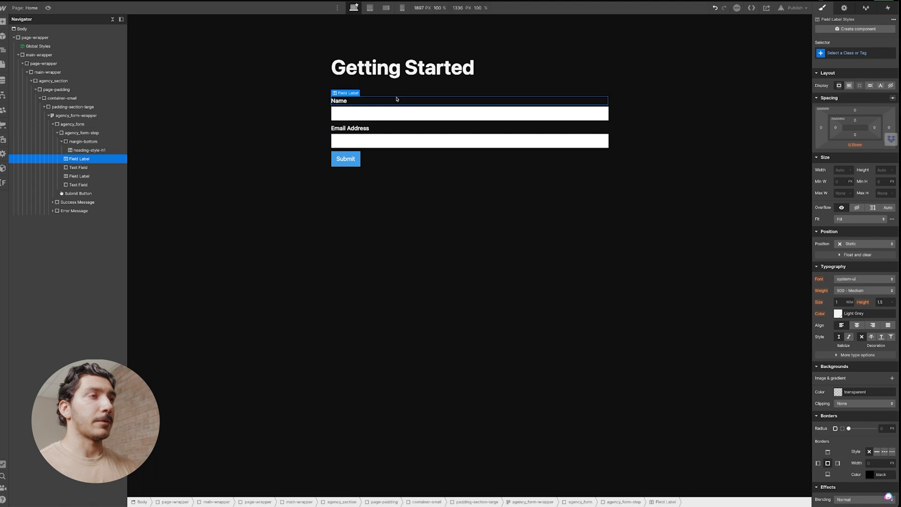
# Apply text-size-large to the Name label and rewrite it as the 'Nice to meet you!' intro.
pyautogui.click(859, 55)
pyautogui.write('text')
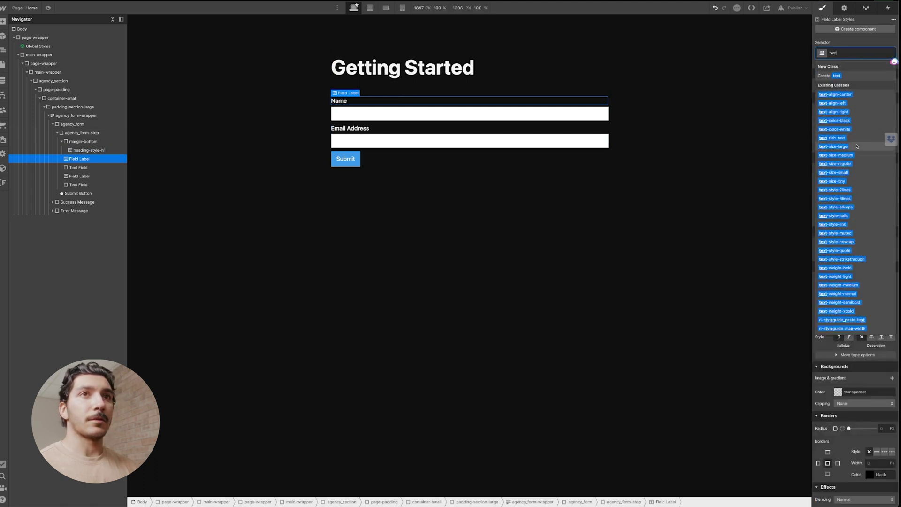
pyautogui.click(834, 147)
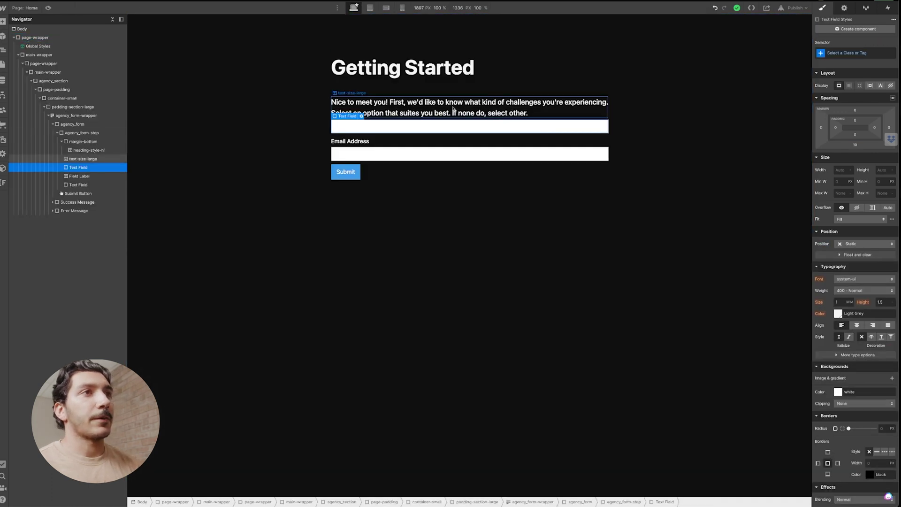
pyautogui.click(453, 110)
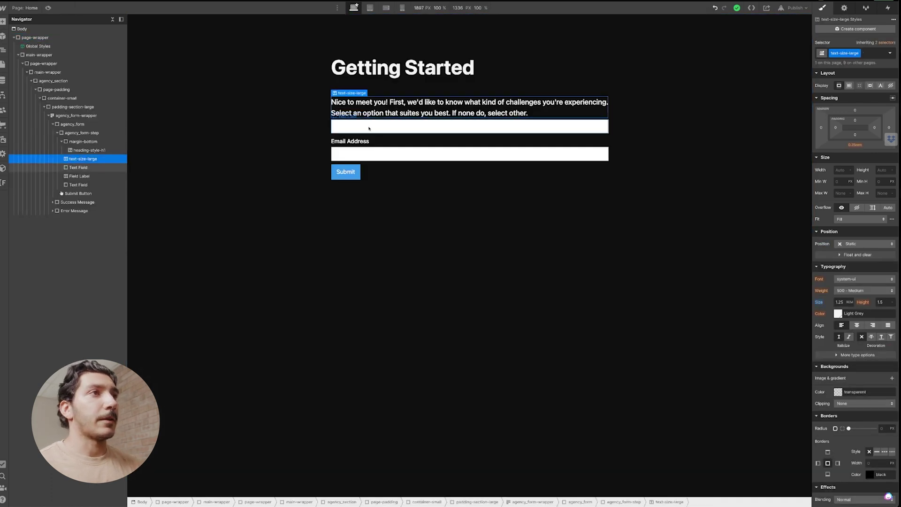
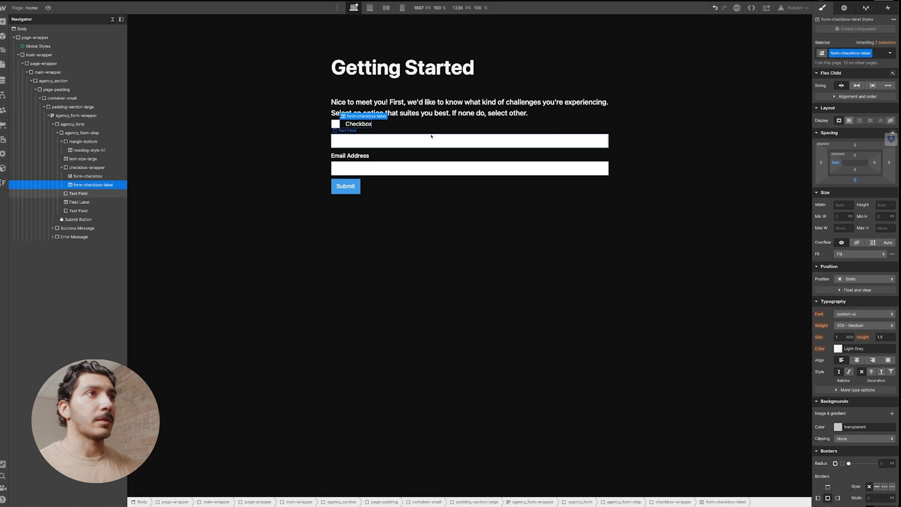
# Switch the checkbox element to a custom style in its settings.
pyautogui.click(335, 124)
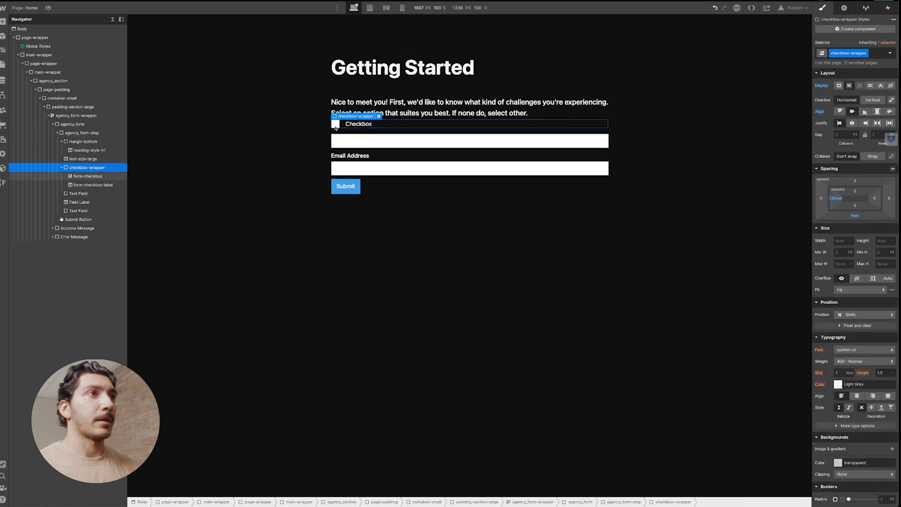
pyautogui.click(371, 116)
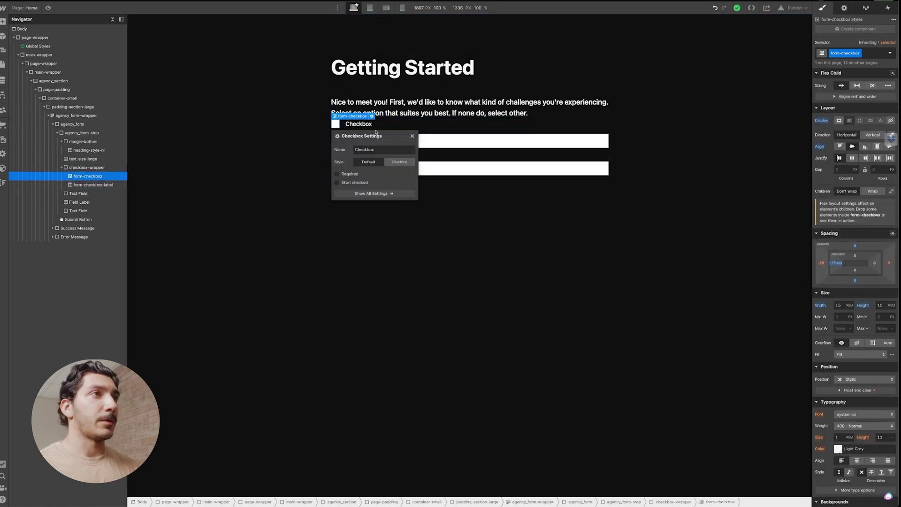
pyautogui.click(395, 163)
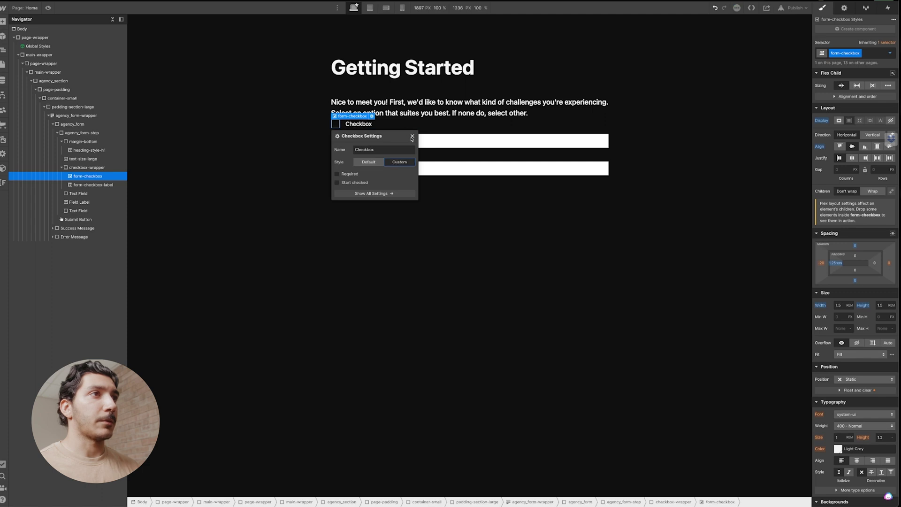
pyautogui.click(412, 136)
# In the Checked state, give the check-mark background image a custom 16 px width.
pyautogui.click(859, 54)
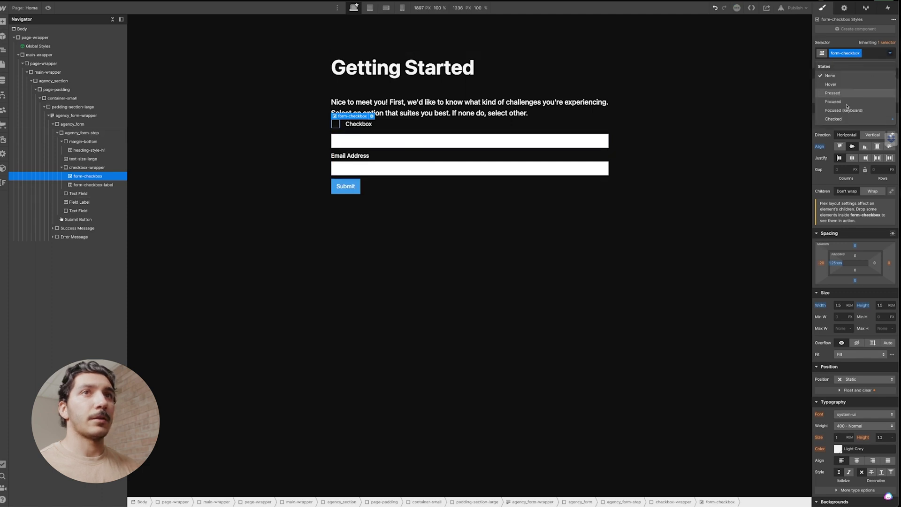
pyautogui.click(849, 118)
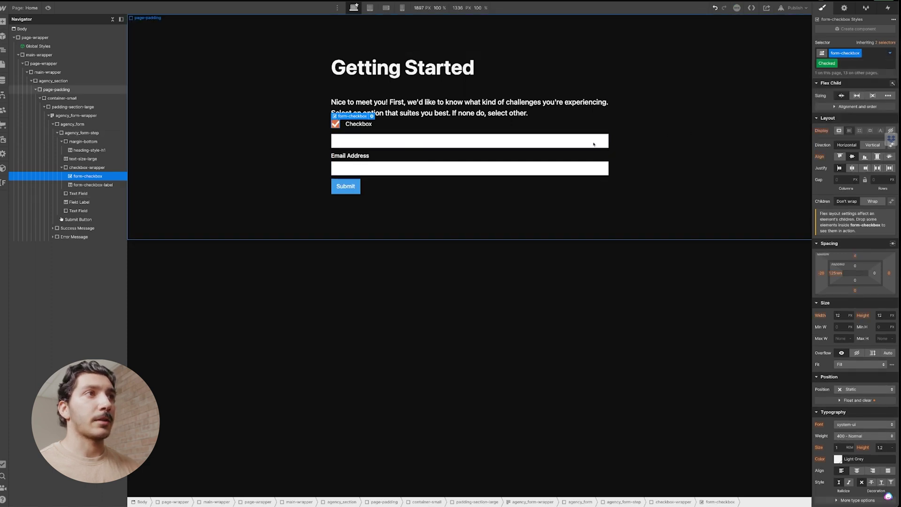
pyautogui.scroll(-3, 859, 348)
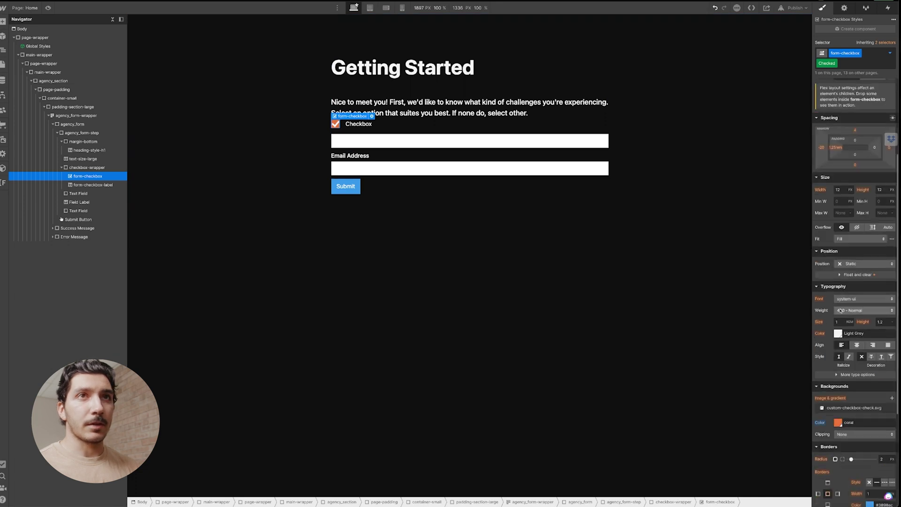
pyautogui.scroll(-3, 849, 349)
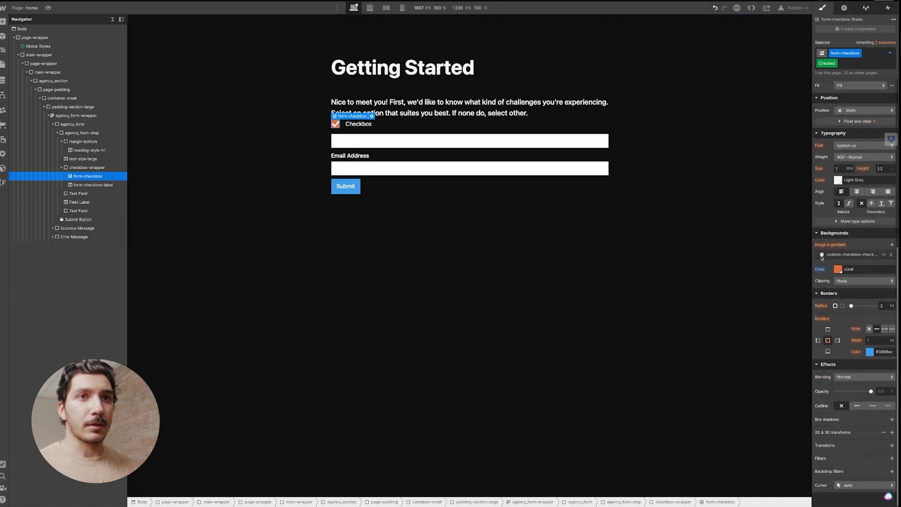
pyautogui.click(845, 254)
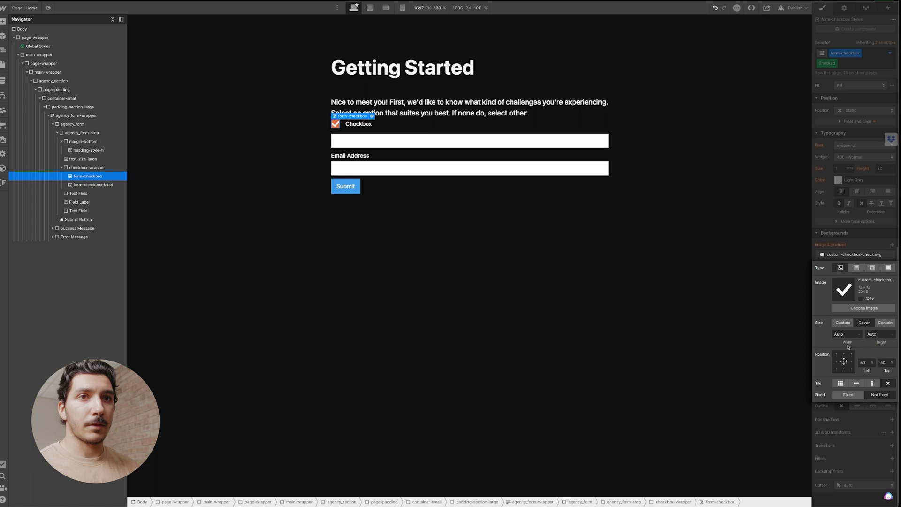
pyautogui.click(835, 326)
pyautogui.click(848, 333)
pyautogui.write('16')
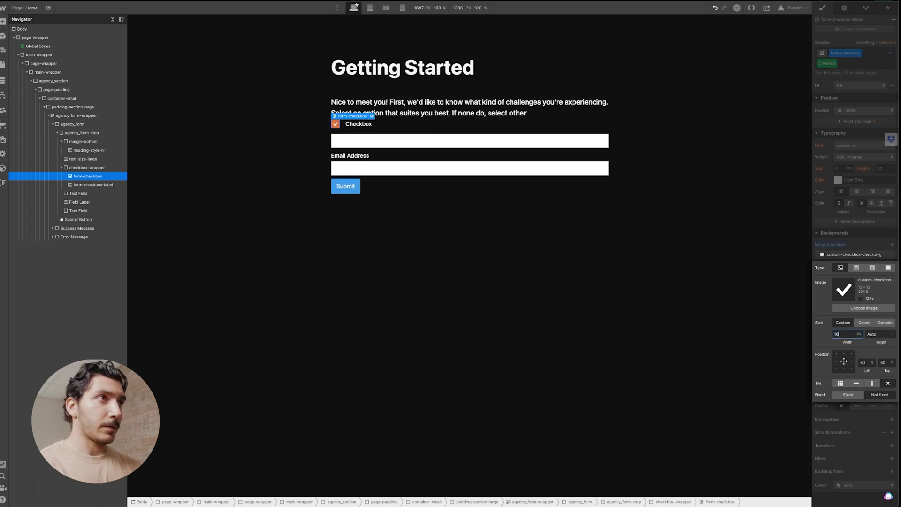
pyautogui.click(407, 126)
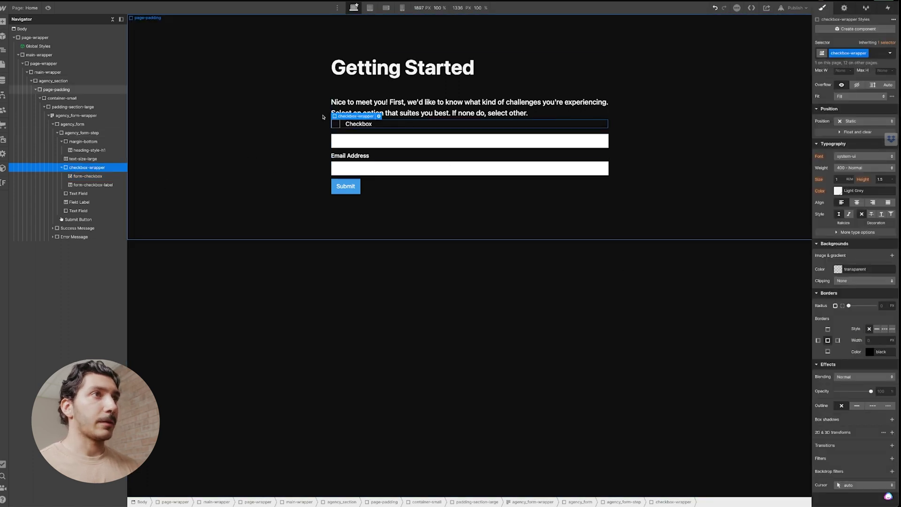
# Insert a Div Block below the intro paragraph using Quick Find.
pyautogui.click(329, 115)
pyautogui.hotkey('ctrl', 'e')
pyautogui.write('div')
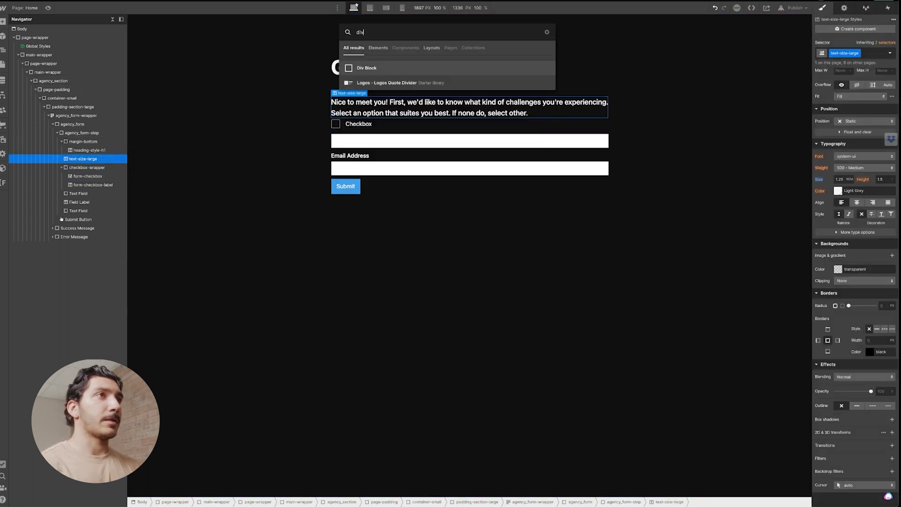
pyautogui.press('Return')
# Give the new block the padding-bottom class plus a padding combo class.
pyautogui.click(854, 53)
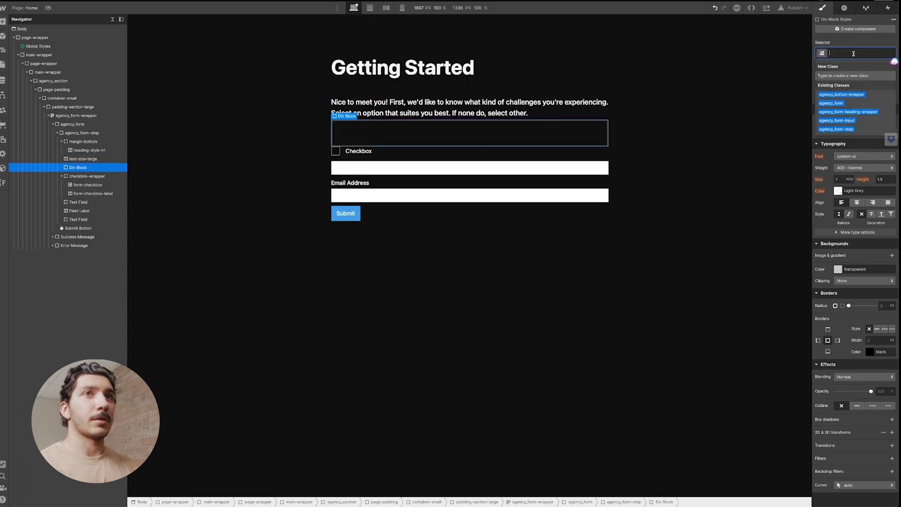
pyautogui.write('padding-bottom')
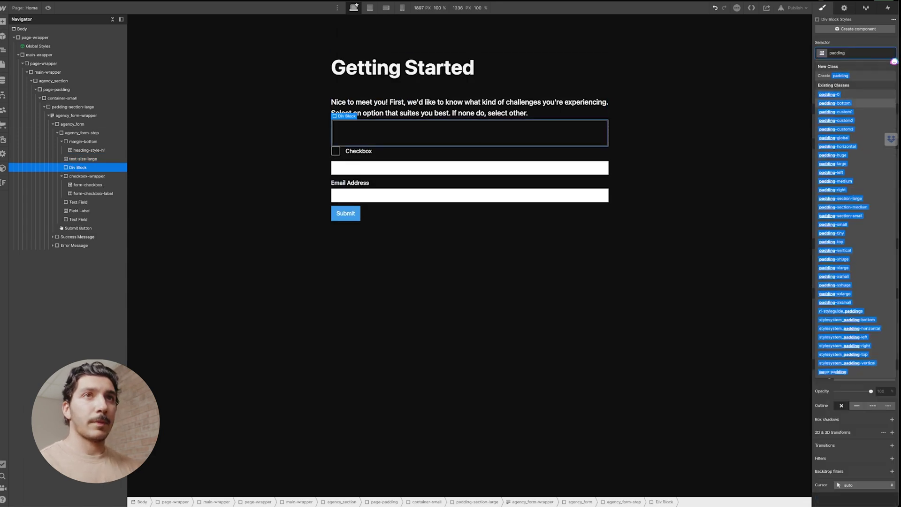
pyautogui.press('Return')
pyautogui.click(870, 53)
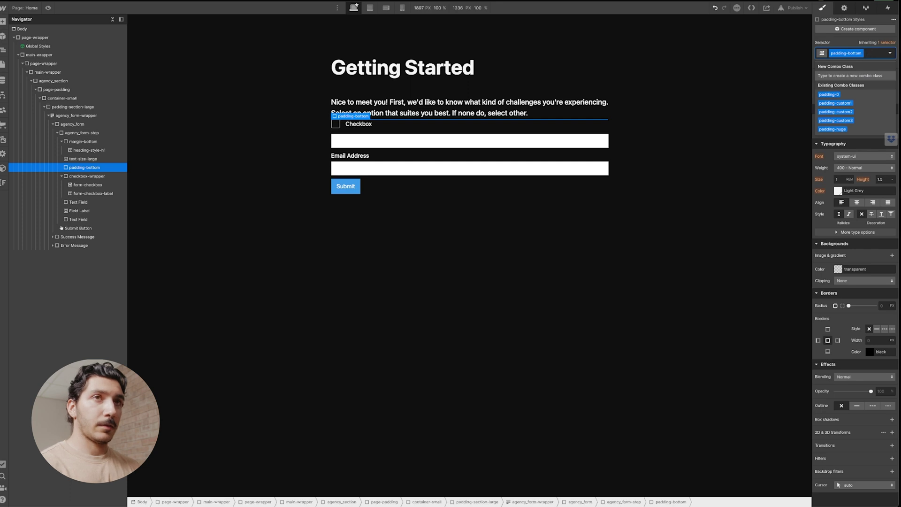
pyautogui.write('padding')
pyautogui.press('Down')
pyautogui.press('Down')
pyautogui.press('Down')
pyautogui.press('Down')
pyautogui.press('Down')
pyautogui.press('Down')
pyautogui.press('Down')
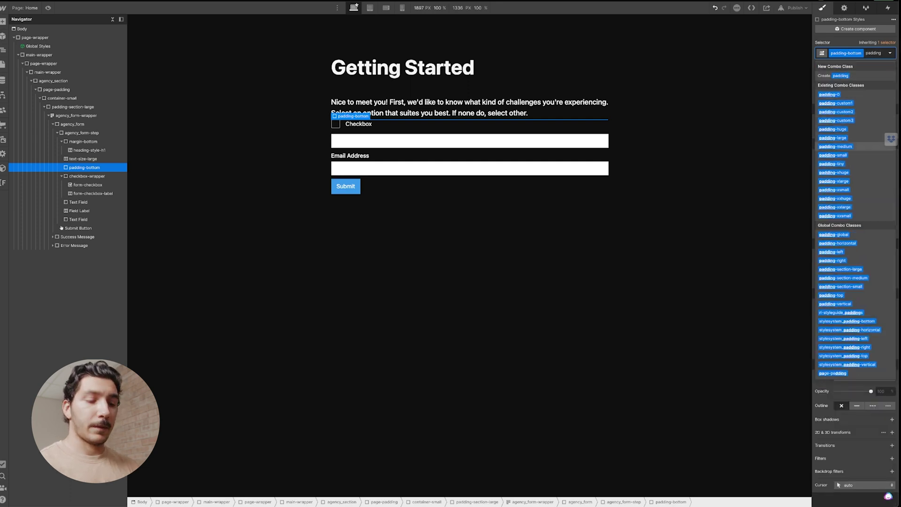
pyautogui.press('Return')
pyautogui.click(395, 139)
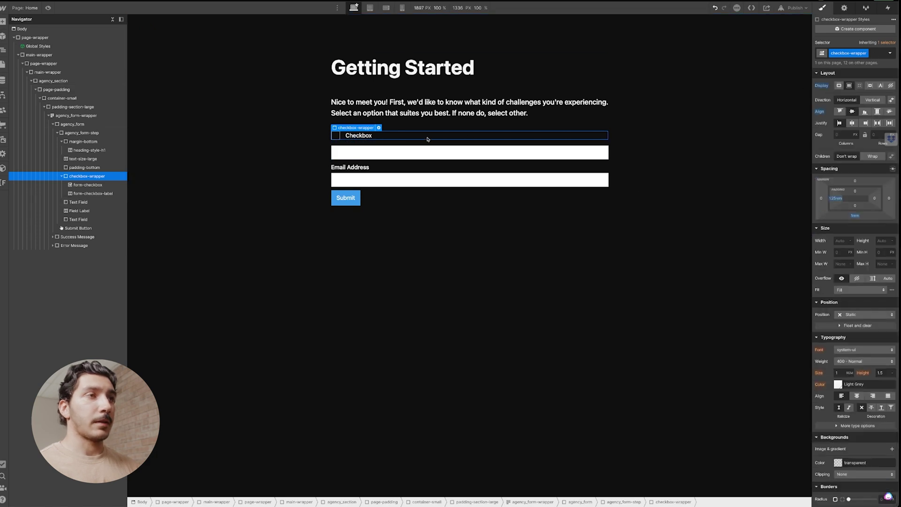
# Duplicate the checkbox row, delete the name and email fields, and relabel the first checkbox.
pyautogui.press('super+d')
pyautogui.press('super+d')
pyautogui.press('super+d')
pyautogui.press('super+d')
pyautogui.press('super+d')
pyautogui.press('super+d')
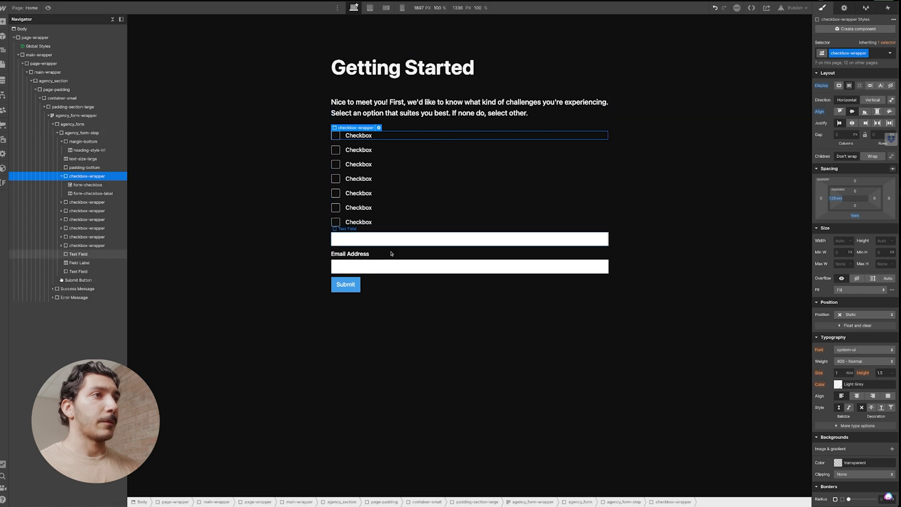
pyautogui.click(389, 239)
pyautogui.press('Delete')
pyautogui.press('Delete')
pyautogui.press('Delete')
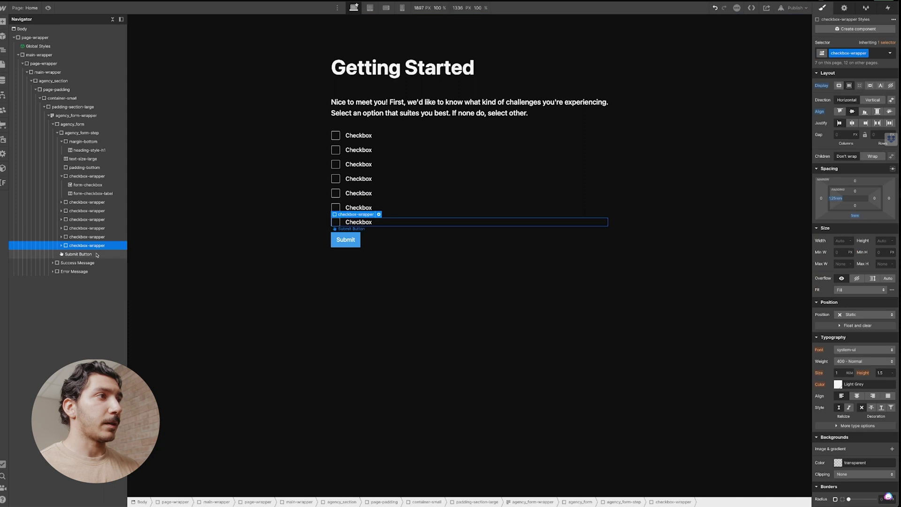
pyautogui.click(79, 254)
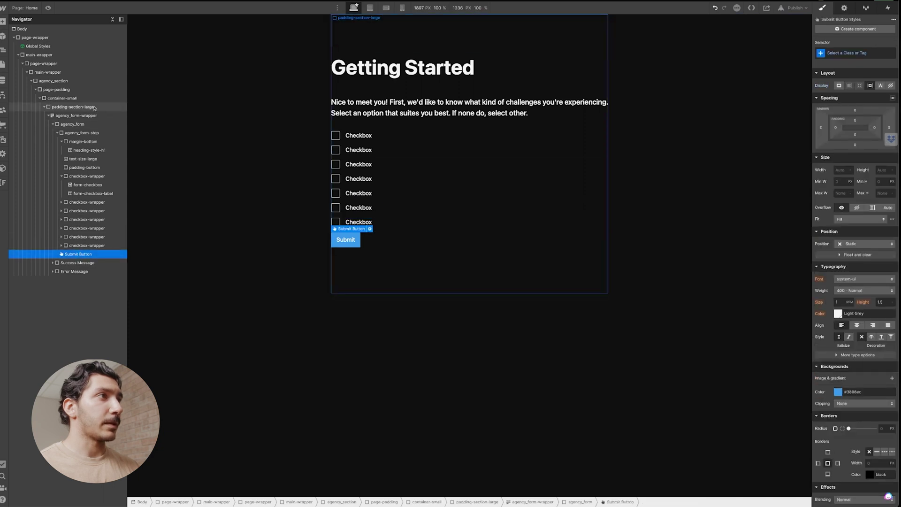
pyautogui.click(366, 230)
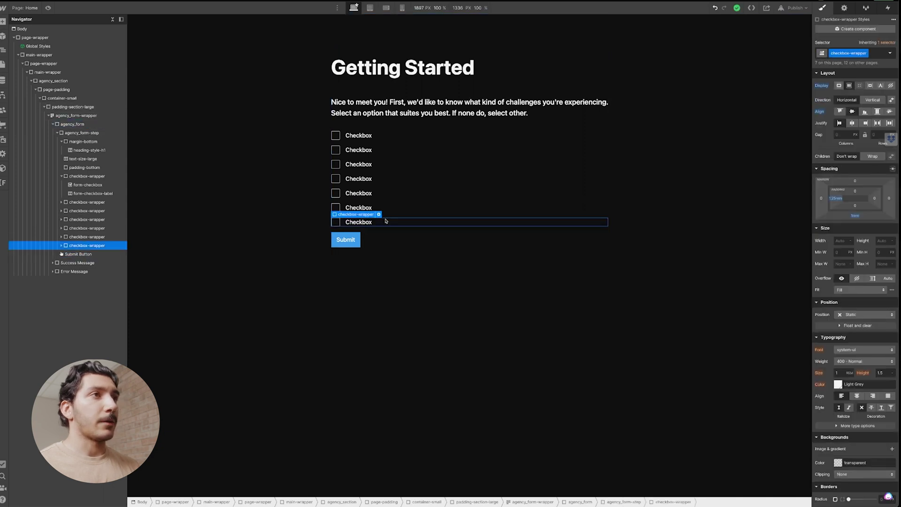
pyautogui.doubleClick(358, 135)
pyautogui.click(409, 146)
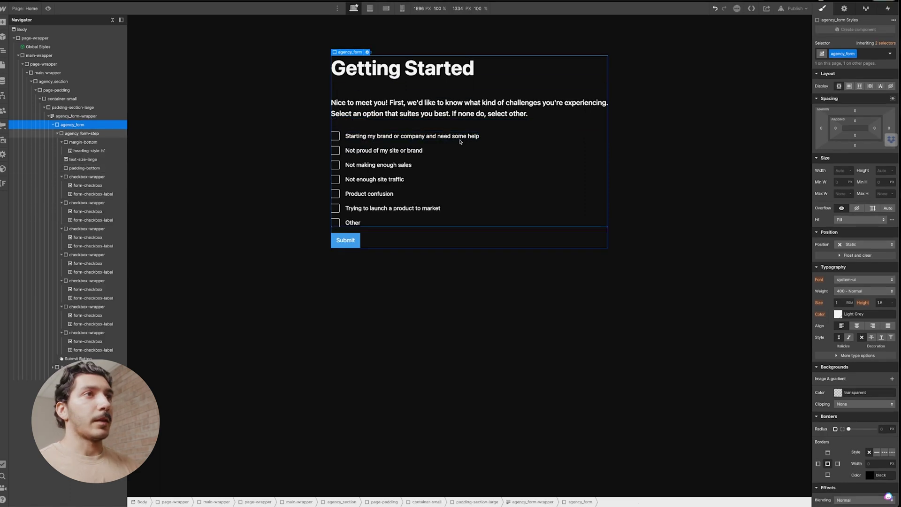
# Set the first three checkbox field names, starting with 'start' and 'not pro…'.
pyautogui.click(463, 137)
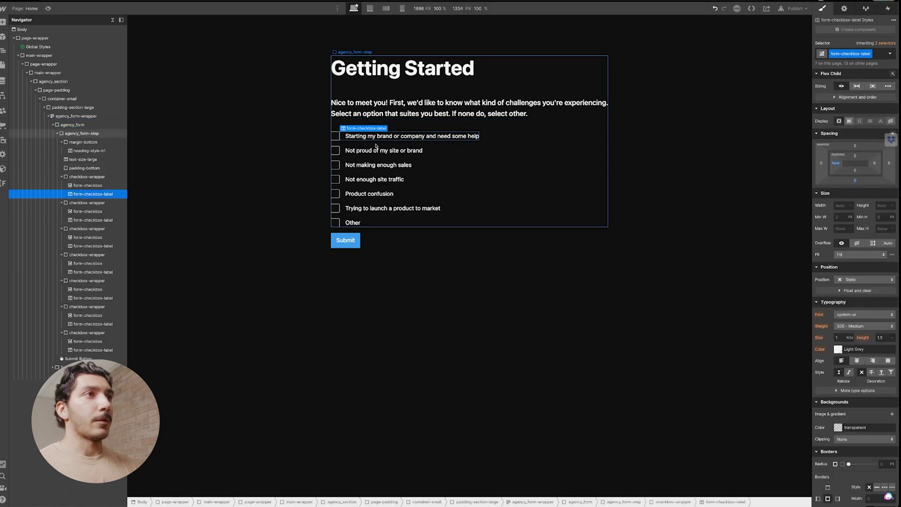
pyautogui.click(89, 177)
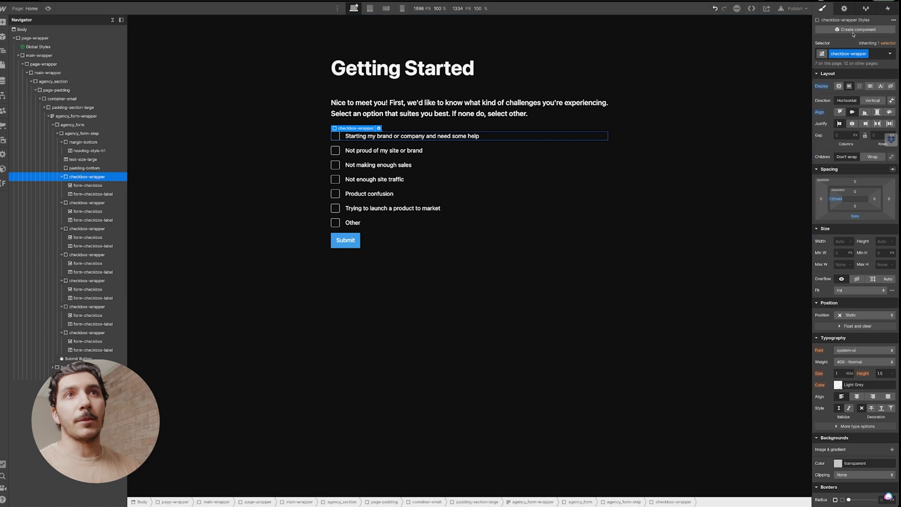
pyautogui.click(844, 9)
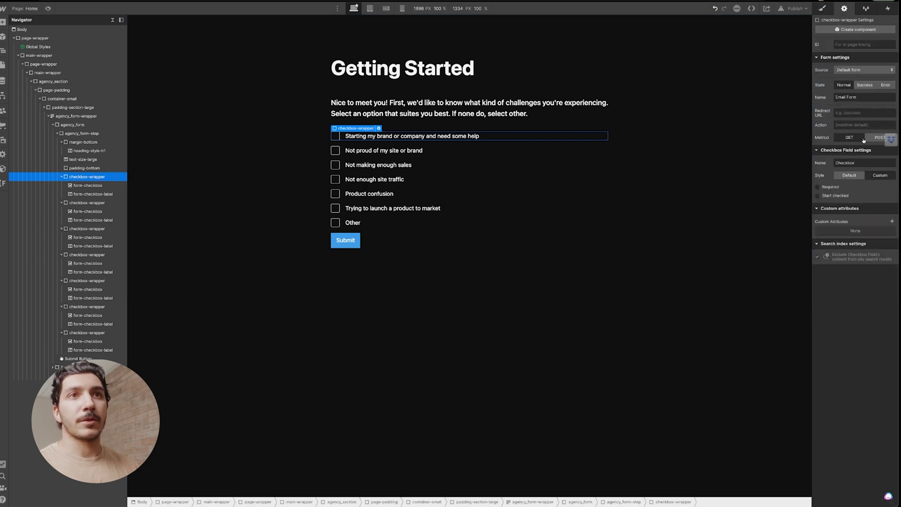
pyautogui.doubleClick(859, 163)
pyautogui.write('starting.out')
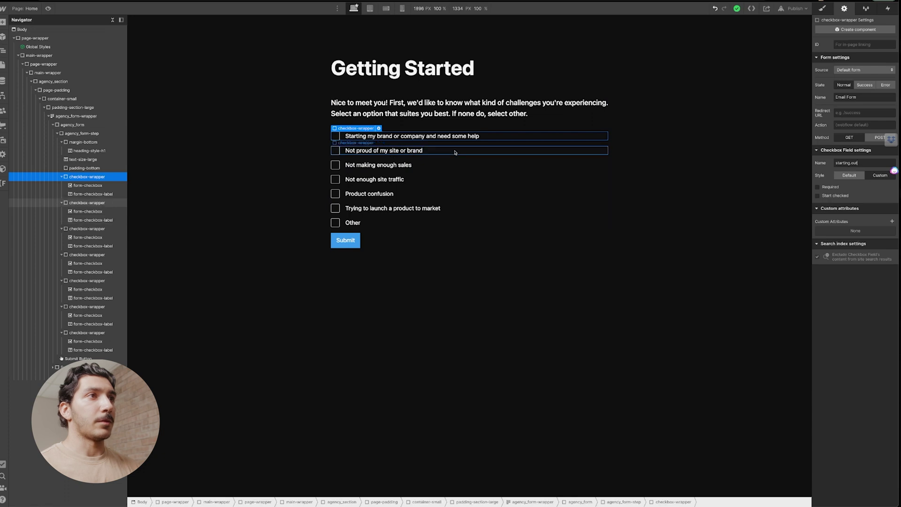
pyautogui.click(492, 150)
pyautogui.tripleClick(871, 163)
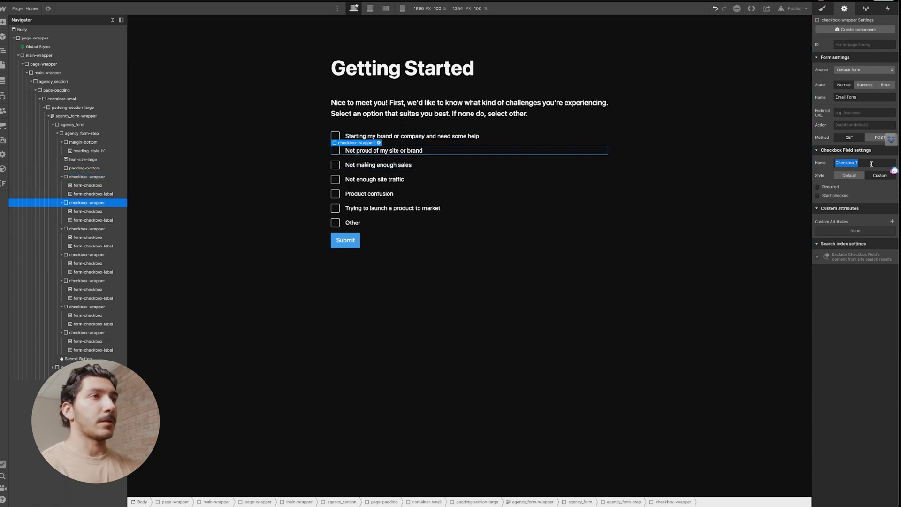
pyautogui.write('not pro')
pyautogui.click(470, 164)
pyautogui.tripleClick(864, 163)
pyautogui.write('not enough sales')
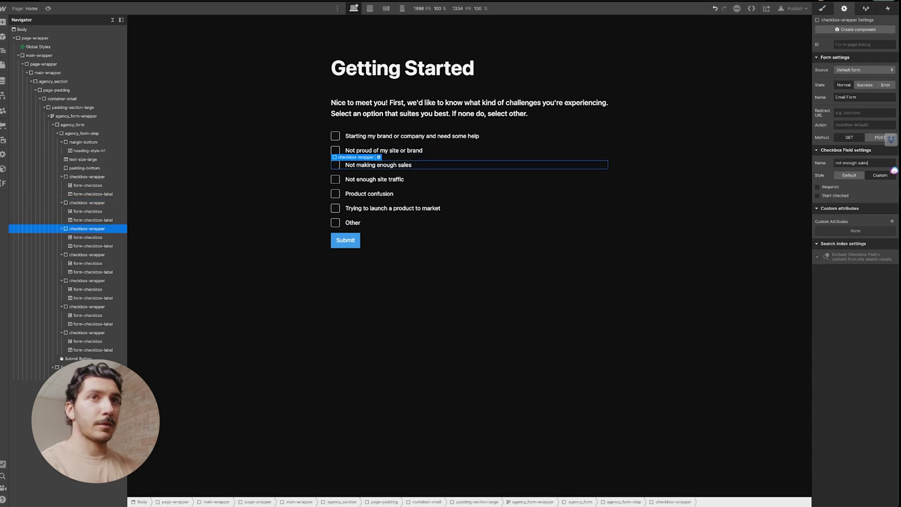
# Name the remaining checkbox fields 'not enough…', 'product…', 'launching' and 'other'.
pyautogui.click(513, 179)
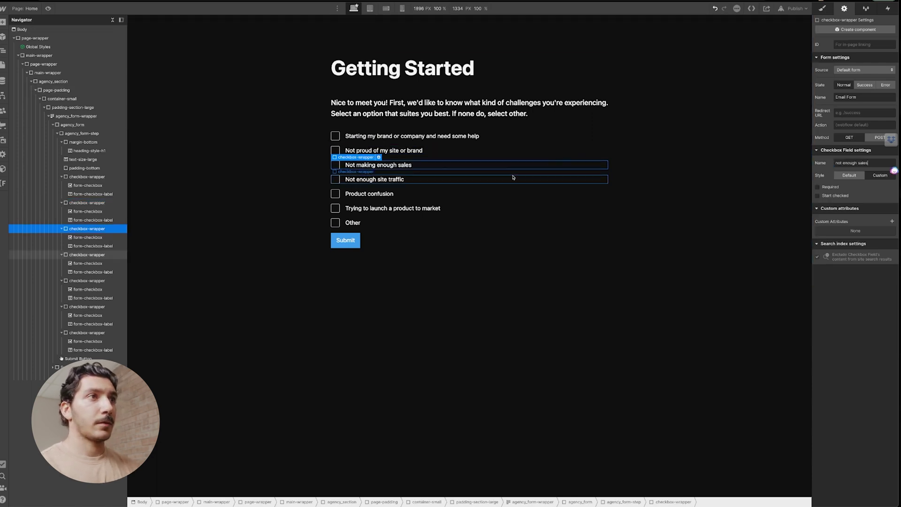
pyautogui.tripleClick(864, 163)
pyautogui.write('not enough site traffic')
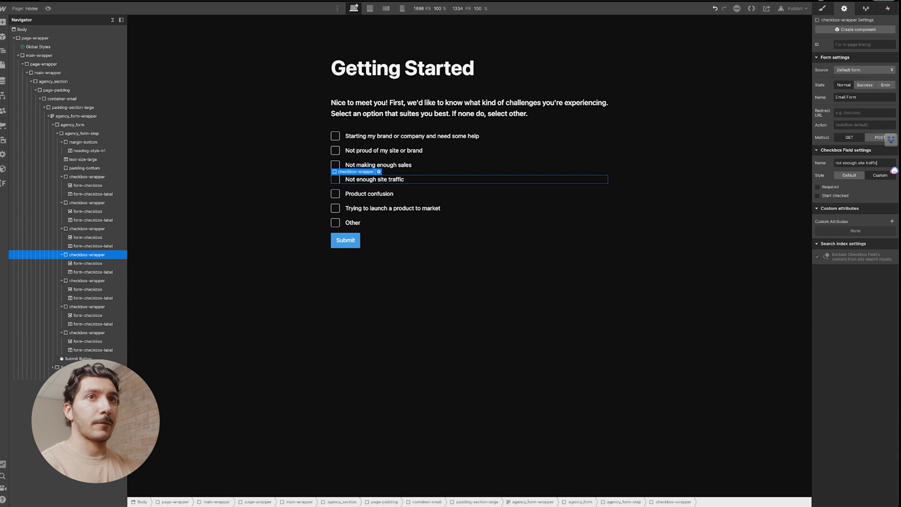
pyautogui.click(469, 193)
pyautogui.tripleClick(863, 163)
pyautogui.write('produc')
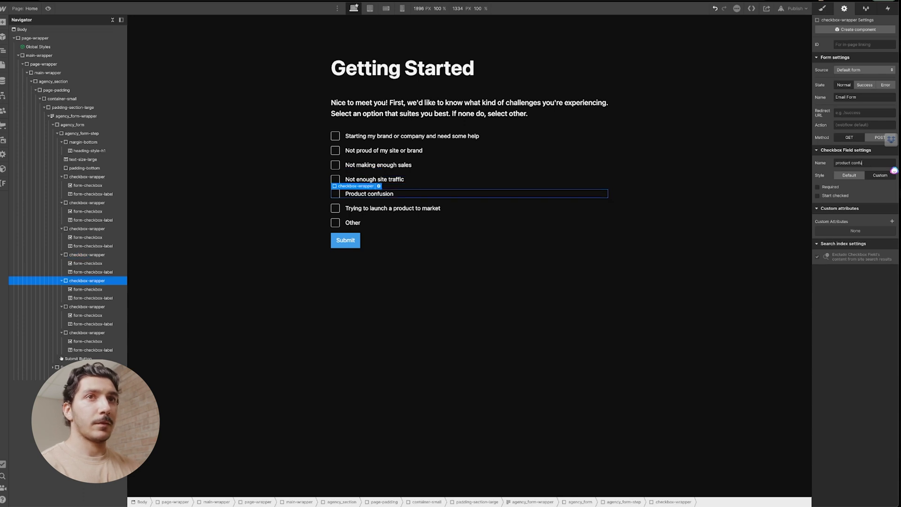
pyautogui.click(470, 208)
pyautogui.tripleClick(864, 162)
pyautogui.write('launching')
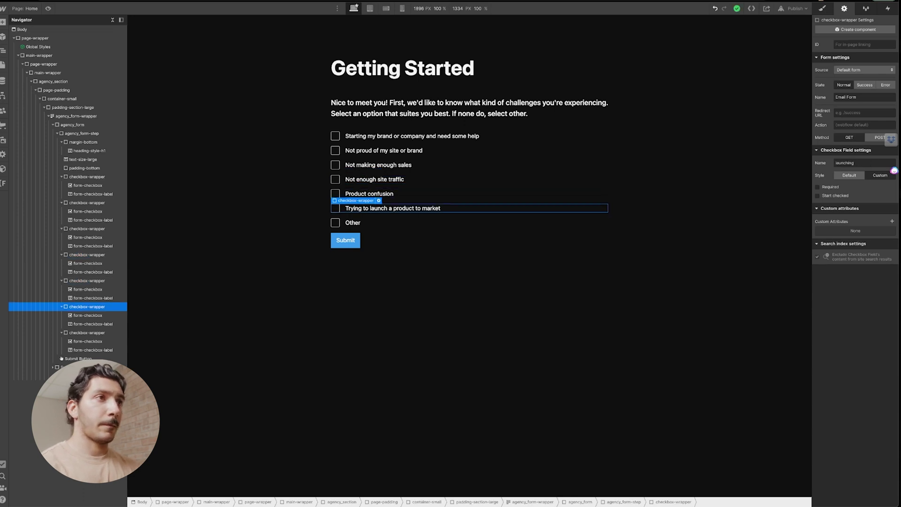
pyautogui.click(388, 220)
pyautogui.tripleClick(871, 164)
pyautogui.write('other')
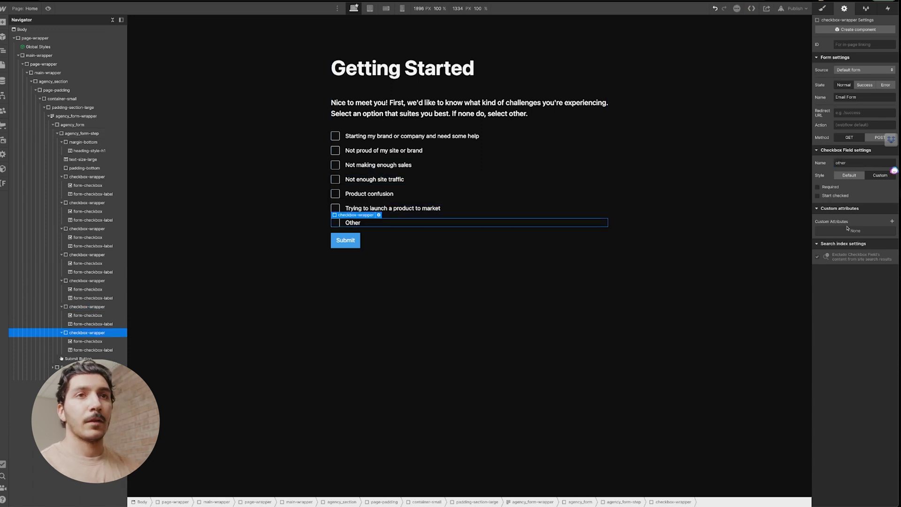
pyautogui.click(92, 137)
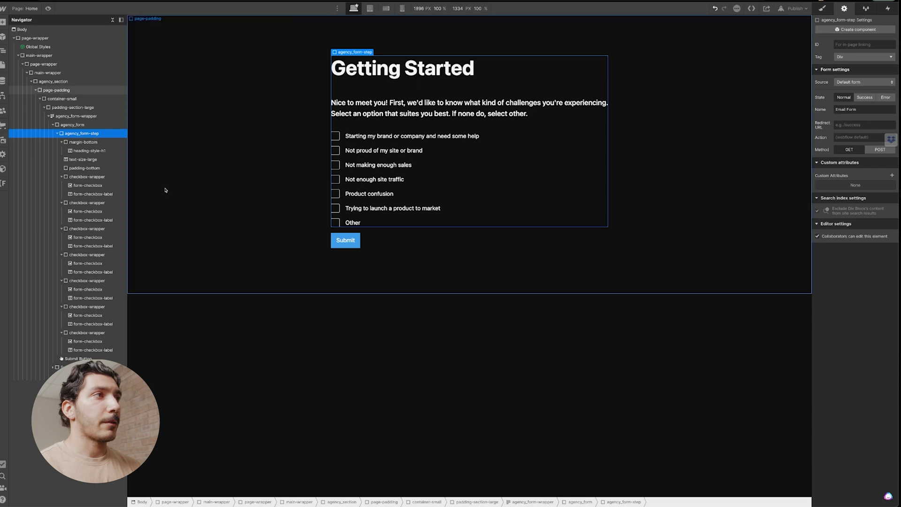
pyautogui.click(89, 124)
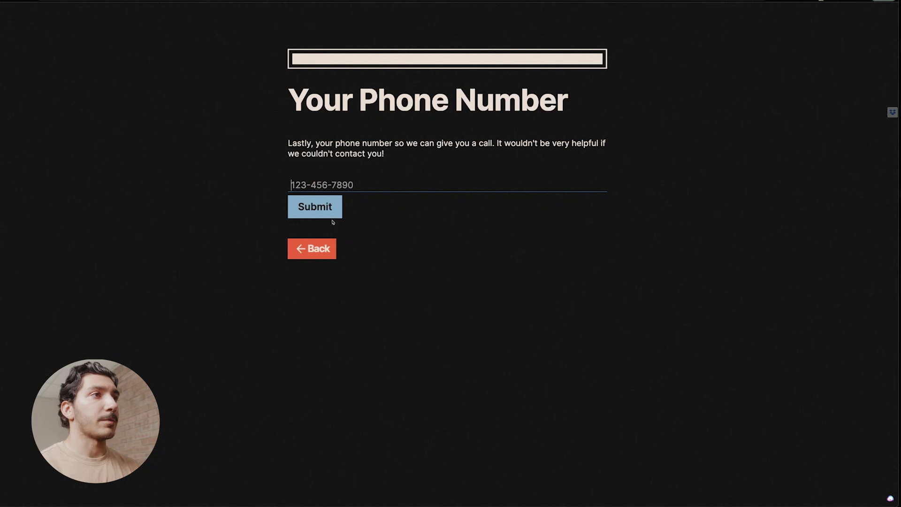
pyautogui.click(317, 250)
pyautogui.click(319, 201)
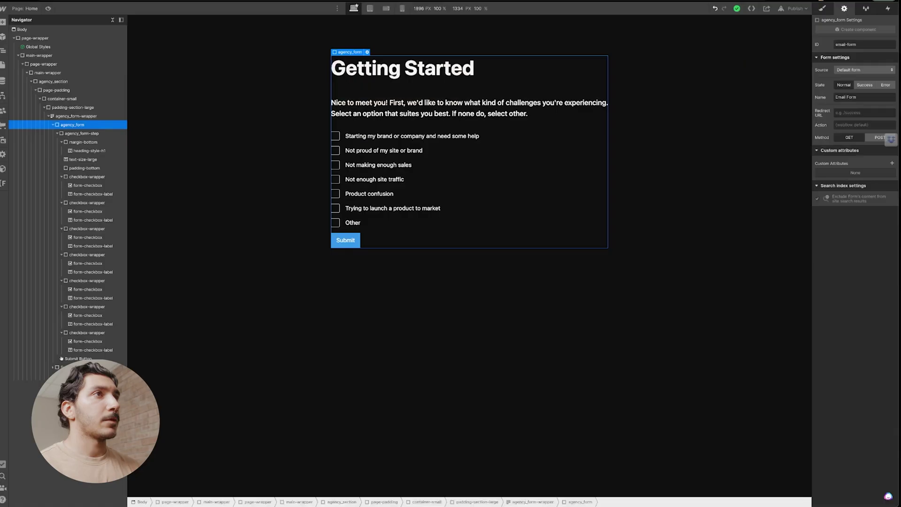
# Add a div below the form classed agency_progress-wrapper.
pyautogui.click(75, 115)
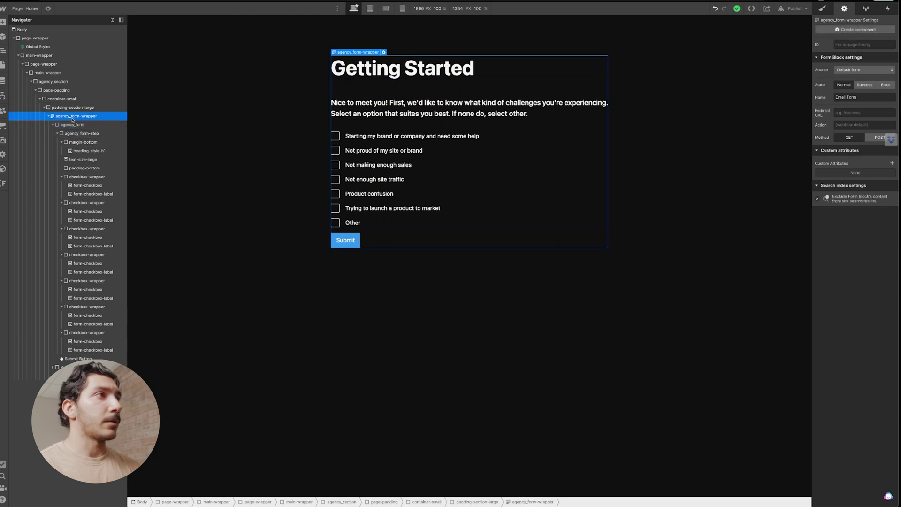
pyautogui.click(76, 125)
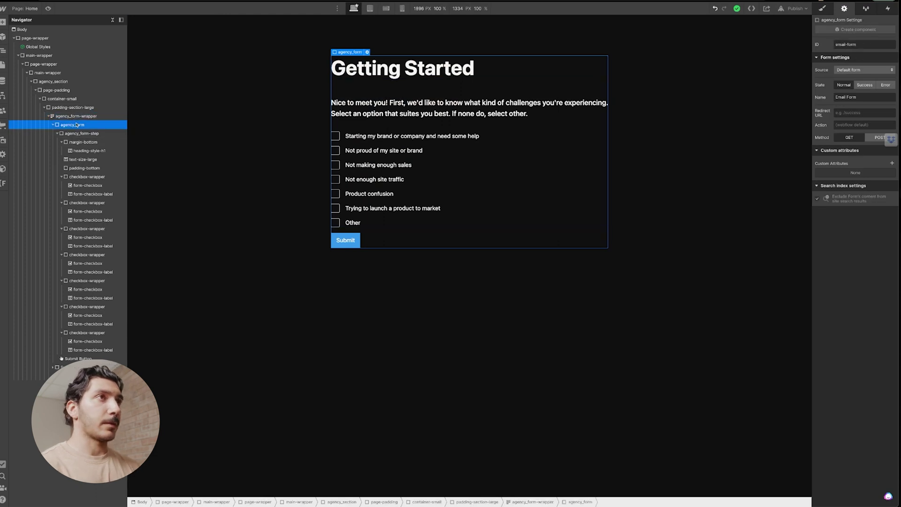
pyautogui.hotkey('ctrl', 'e')
pyautogui.write('div')
pyautogui.press('Return')
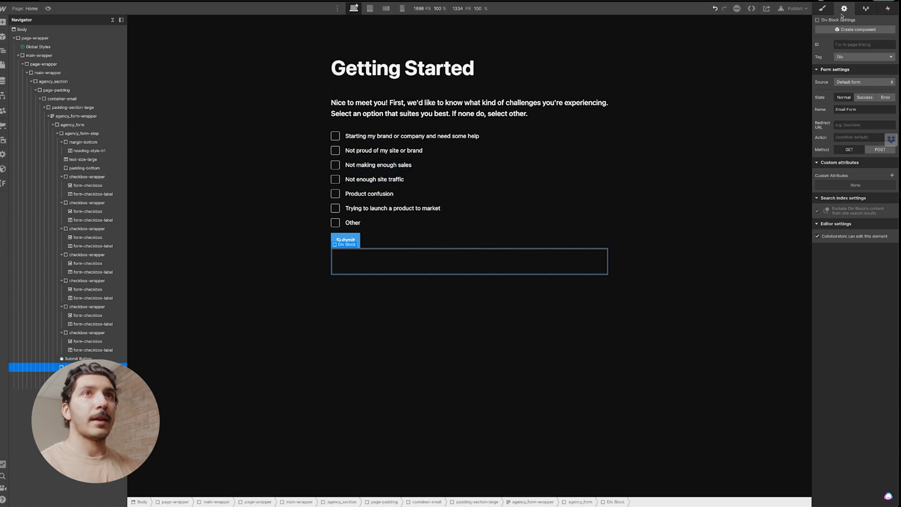
pyautogui.click(822, 9)
pyautogui.click(865, 52)
pyautogui.write('agency')
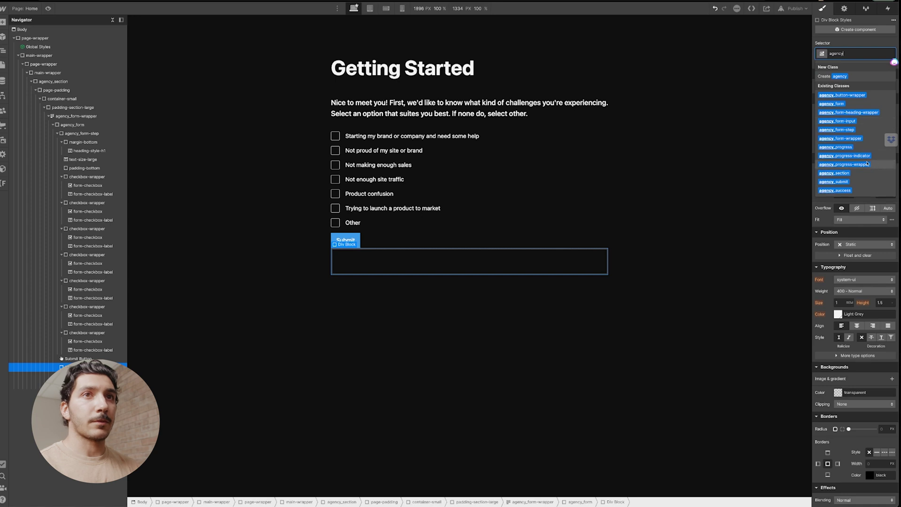
pyautogui.click(866, 164)
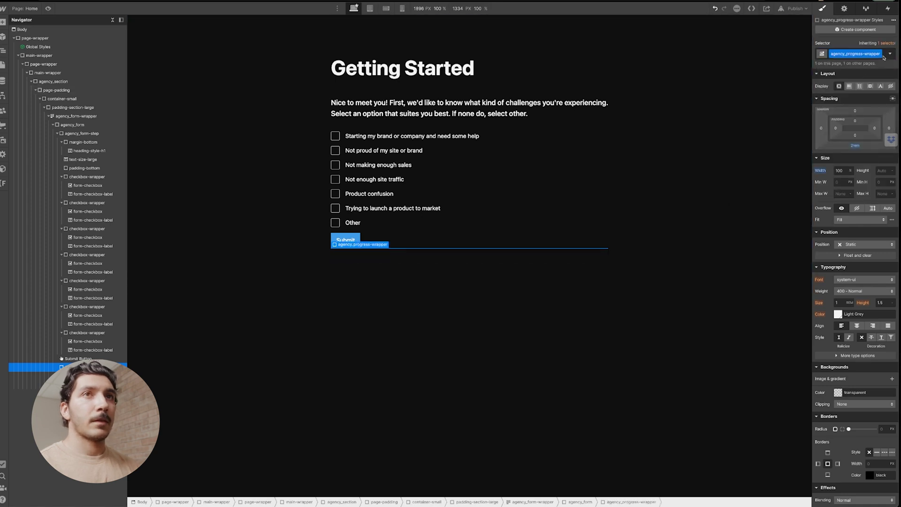
# Nest a div classed agency_progress inside the progress wrapper.
pyautogui.hotkey('ctrl', 'e')
pyautogui.write('div')
pyautogui.press('Return')
pyautogui.click(859, 53)
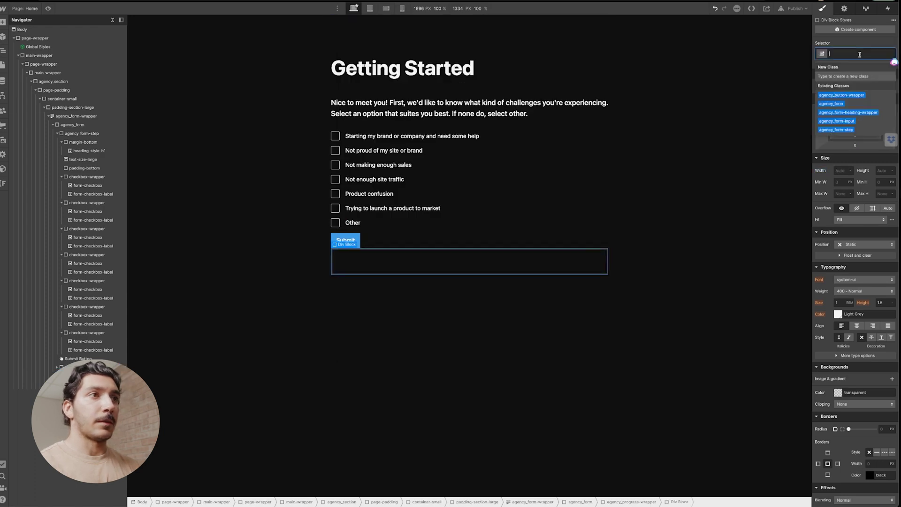
pyautogui.write('agency_progress')
pyautogui.press('Return')
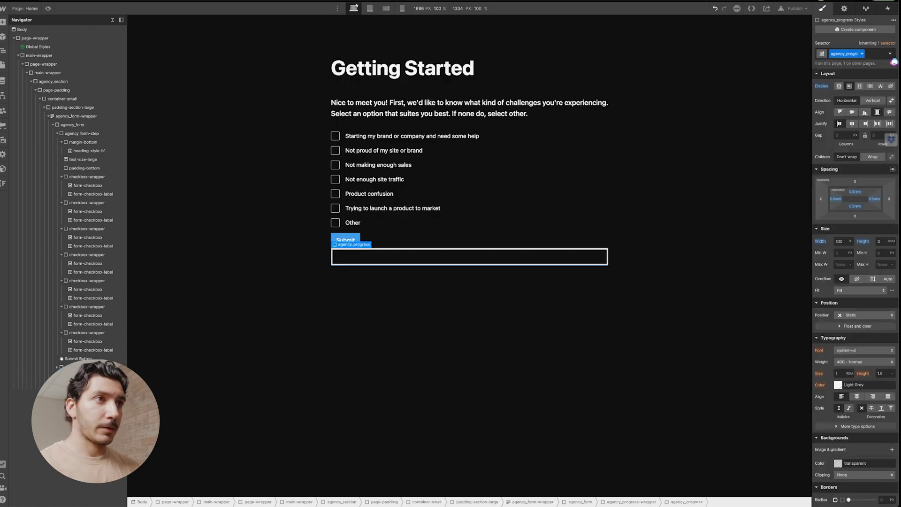
pyautogui.click(421, 256)
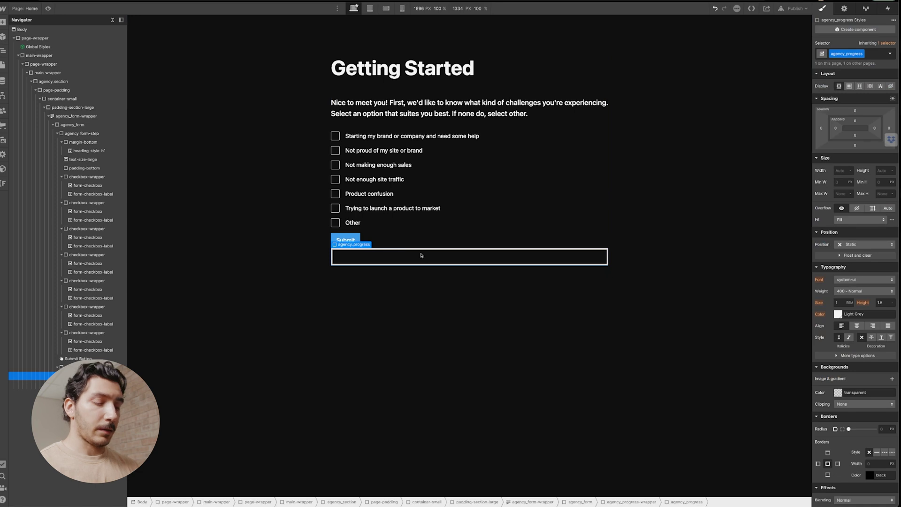
# Nest a div classed agency_progress-indicator inside agency_progress as the bar's fill.
pyautogui.hotkey('ctrl', 'e')
pyautogui.write('div')
pyautogui.press('Return')
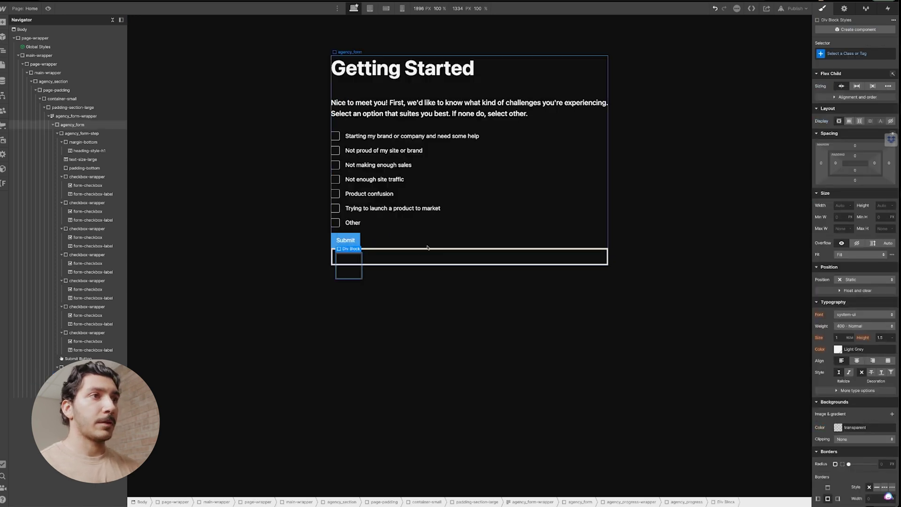
pyautogui.hotkey('ctrl', 'Return')
pyautogui.write('age')
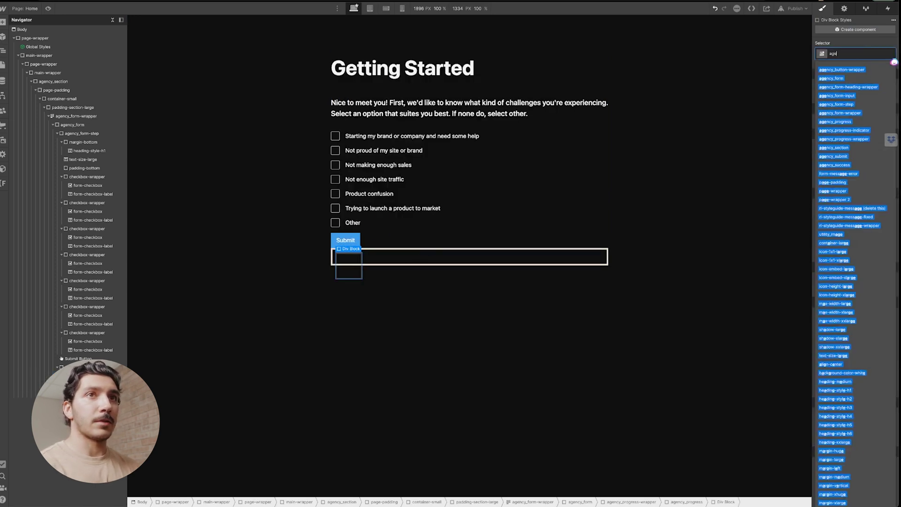
pyautogui.click(836, 122)
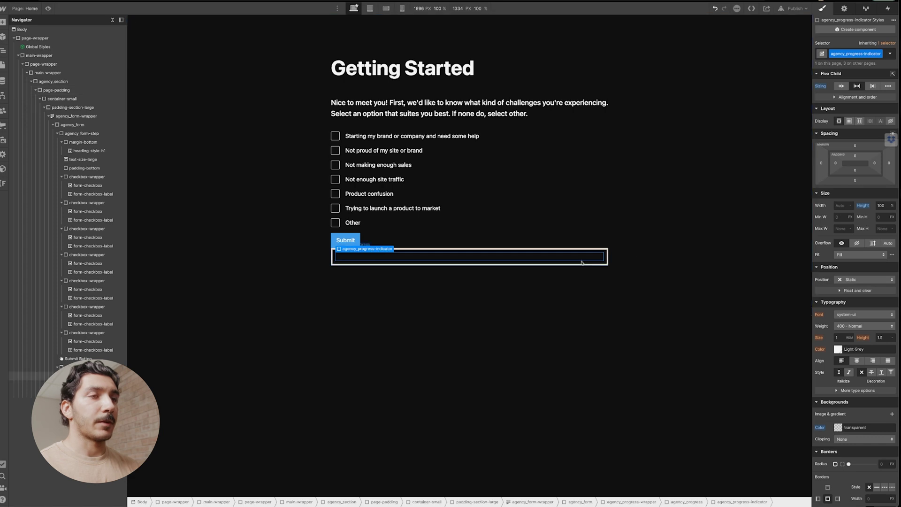
pyautogui.click(521, 259)
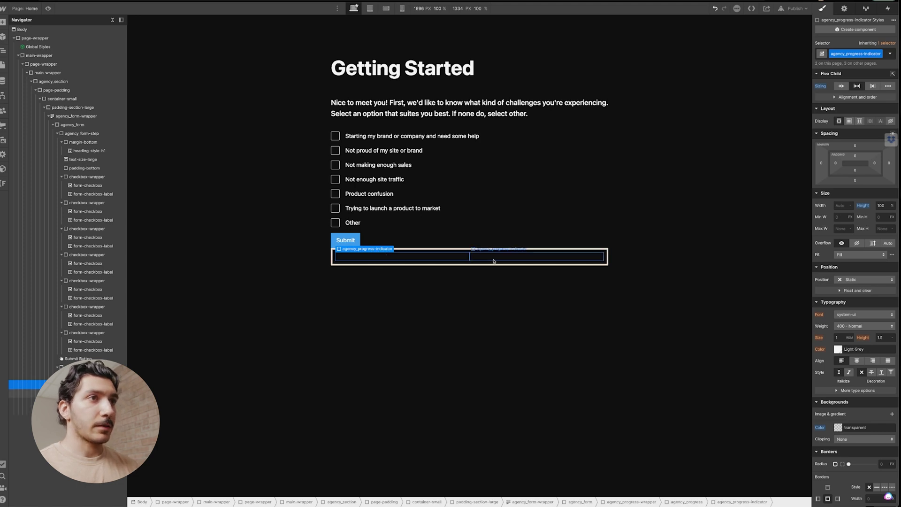
pyautogui.click(499, 263)
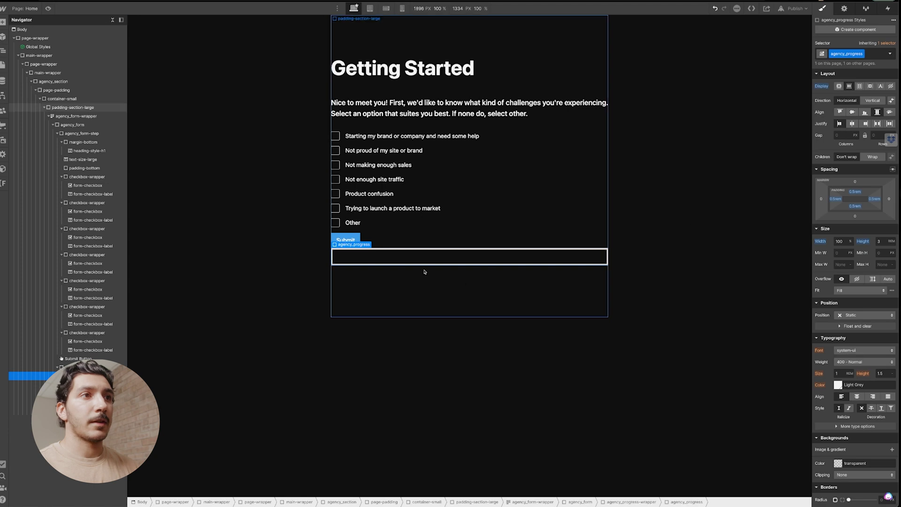
pyautogui.click(413, 258)
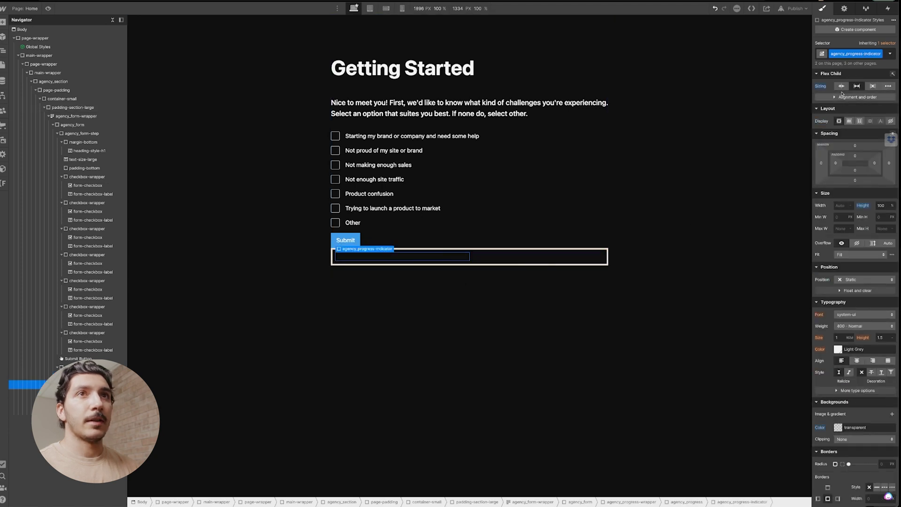
# Give the progress indicator the current combo class so it shows a beige fill.
pyautogui.click(885, 57)
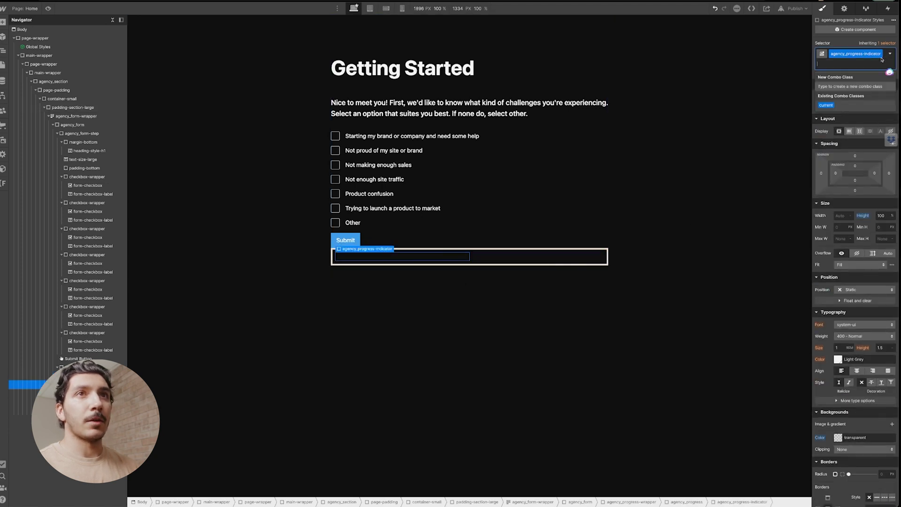
pyautogui.click(846, 109)
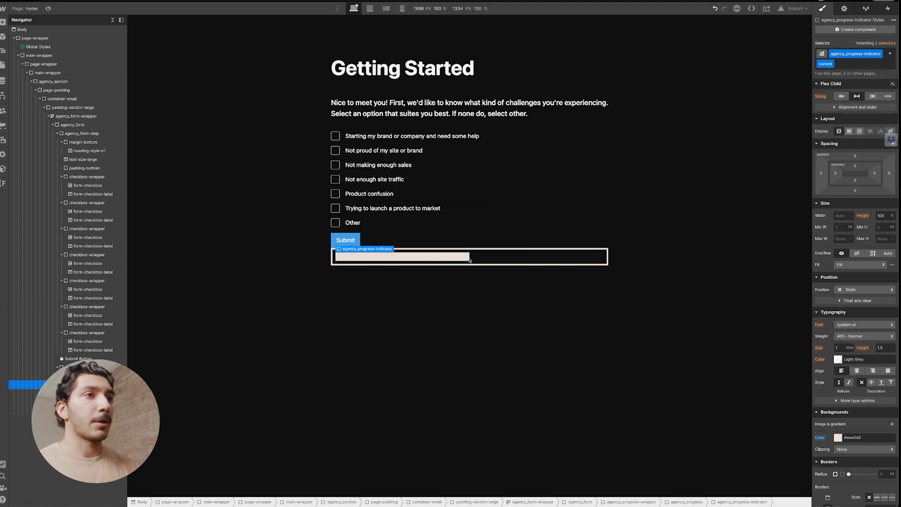
pyautogui.hotkey('ctrl', 'z')
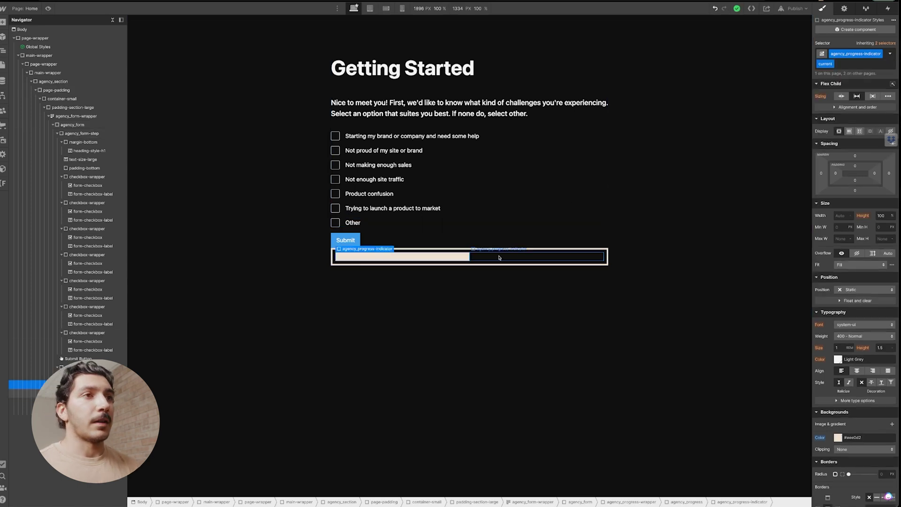
pyautogui.hotkey('ctrl', 'shift', 'z')
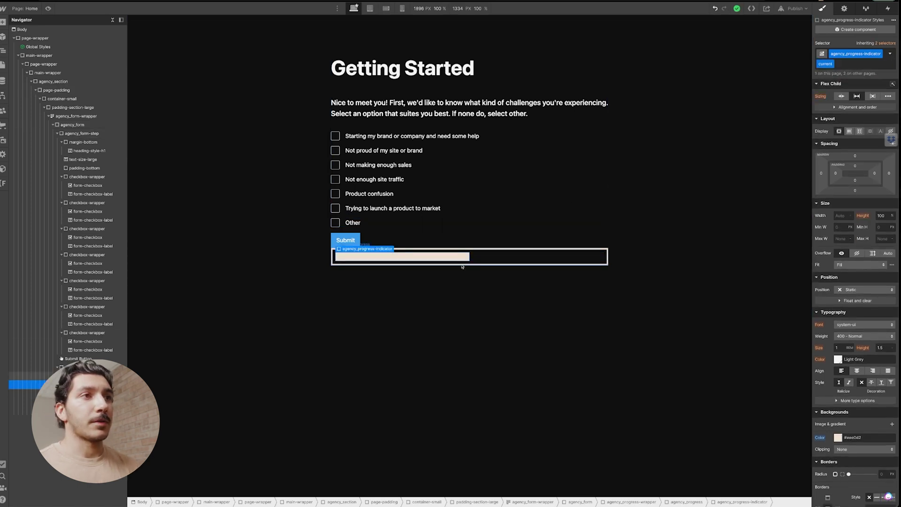
pyautogui.click(462, 265)
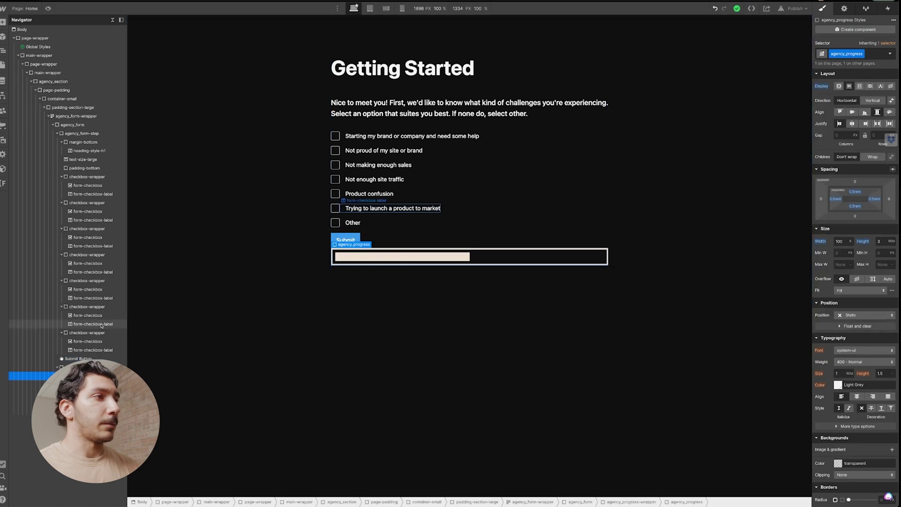
# Move agency_progress-wrapper above agency_form-step at the top of the form.
pyautogui.moveTo(61, 358); pyautogui.dragTo(80, 127)
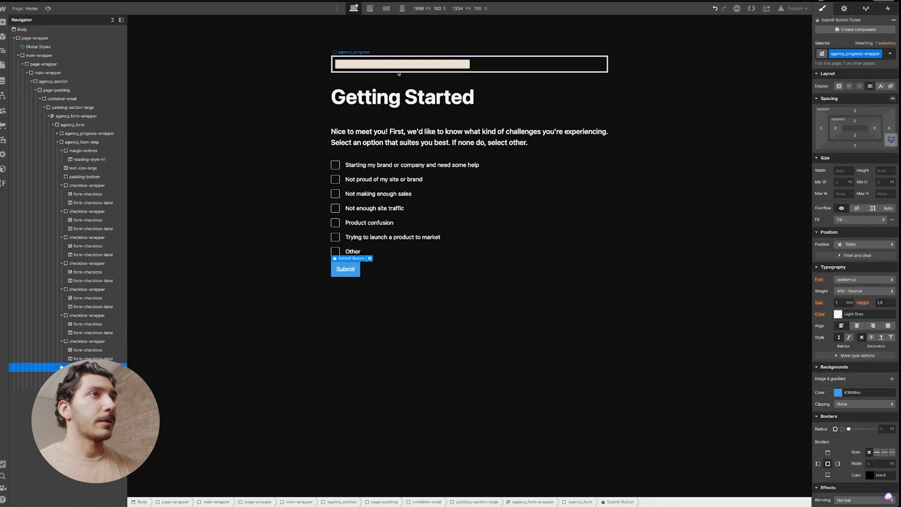
pyautogui.click(516, 66)
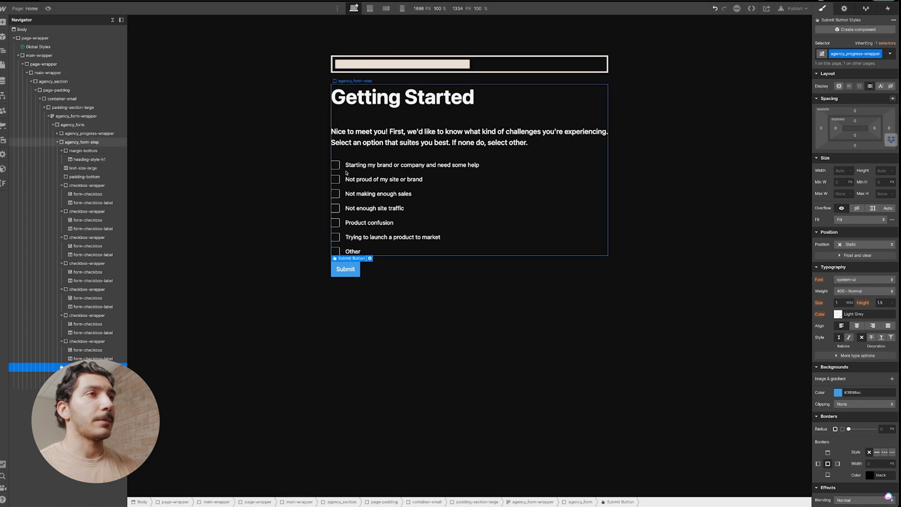
pyautogui.click(110, 134)
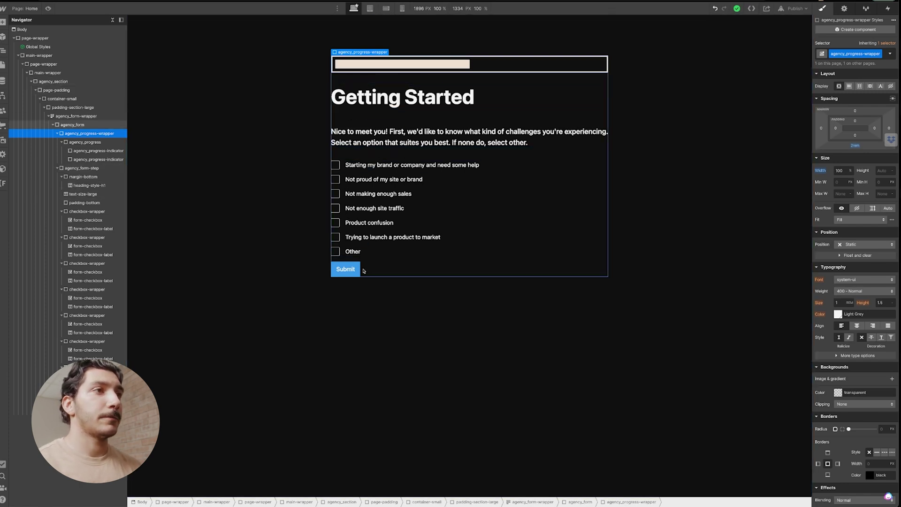
pyautogui.click(381, 154)
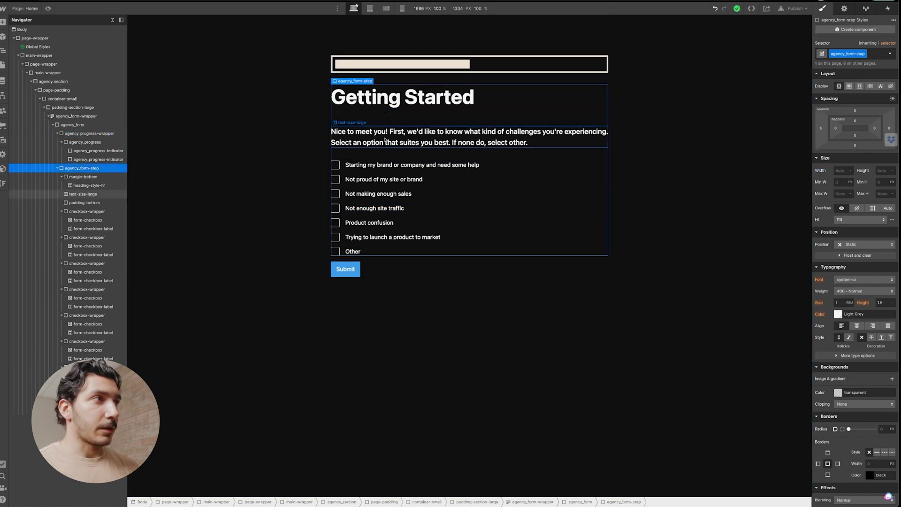
# Duplicate the first form step and retitle the copy 'Industry Sector'.
pyautogui.hotkey('ctrl', 'd')
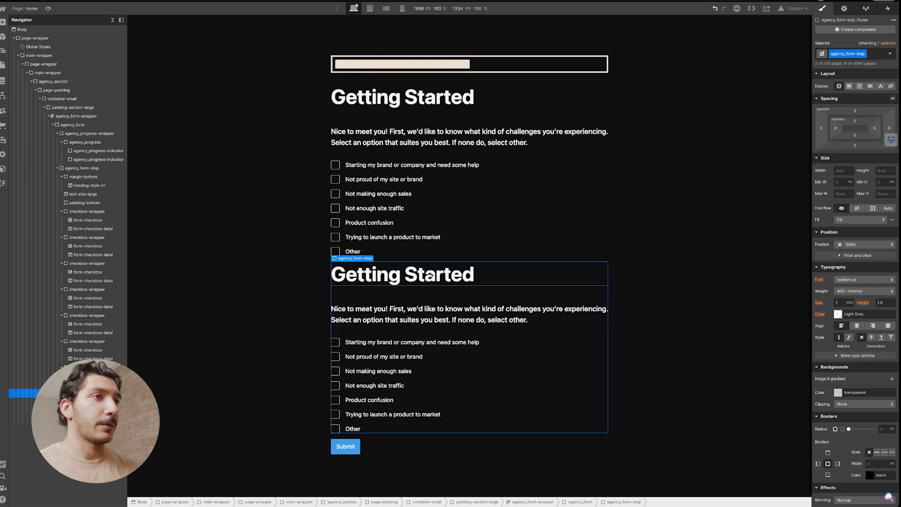
pyautogui.doubleClick(434, 280)
pyautogui.press('Escape')
pyautogui.click(444, 310)
pyautogui.click(445, 294)
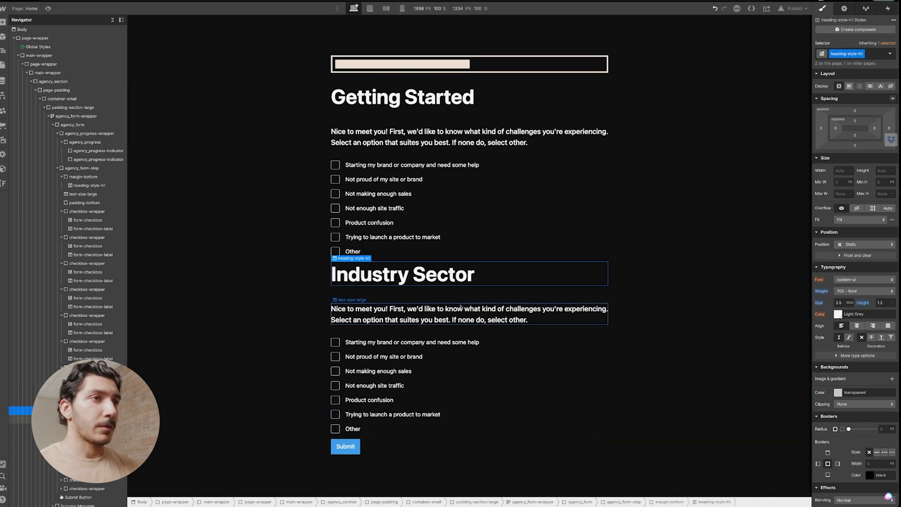
# Replace the second step's description with the industry question, correcting the spelling to 'industries'.
pyautogui.click(466, 321)
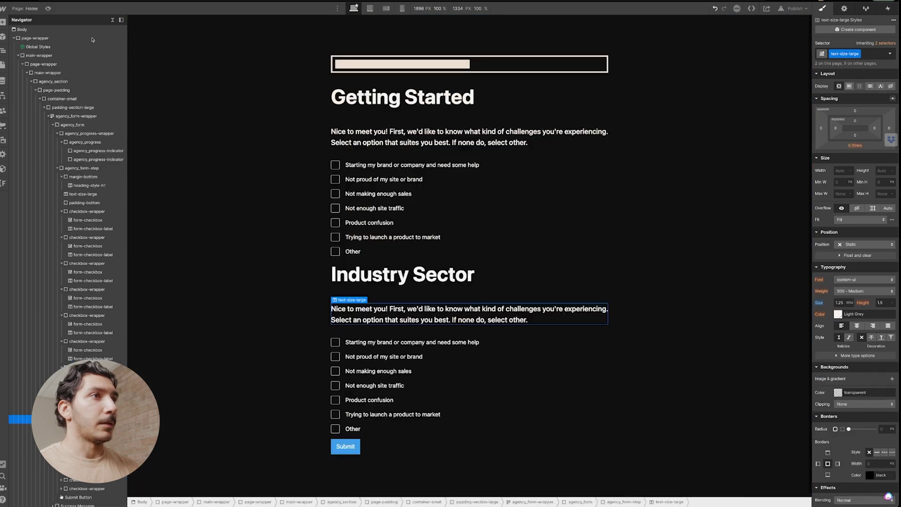
pyautogui.doubleClick(438, 316)
pyautogui.write('Now, what industry are you working in? For example, industrial, tech, medical, or a combination of industrires?')
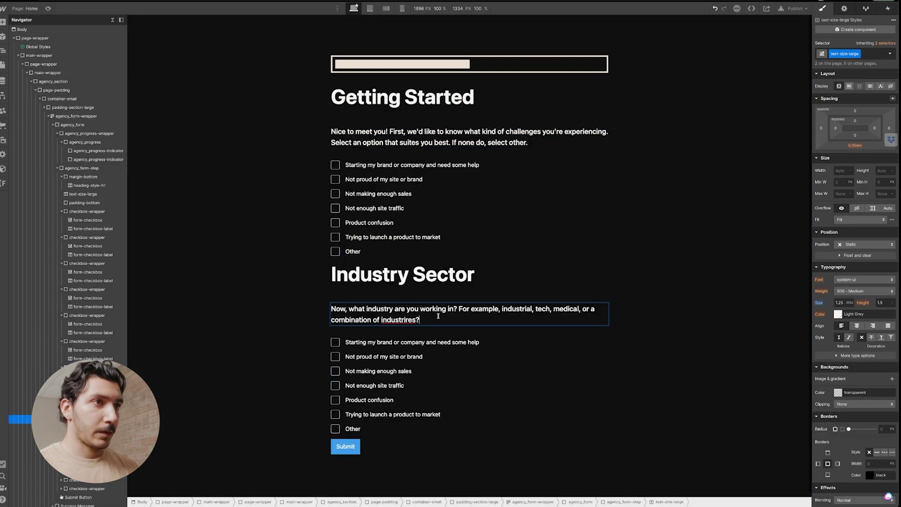
pyautogui.rightClick(407, 320)
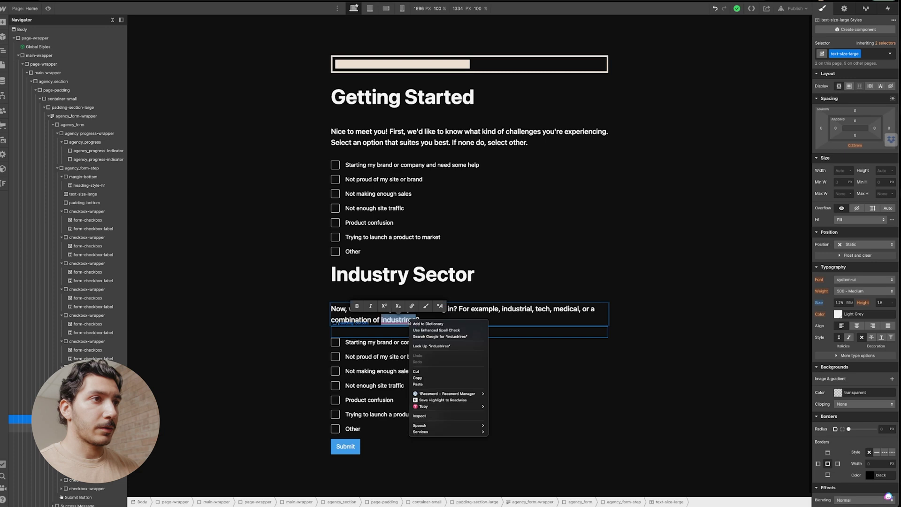
pyautogui.click(425, 318)
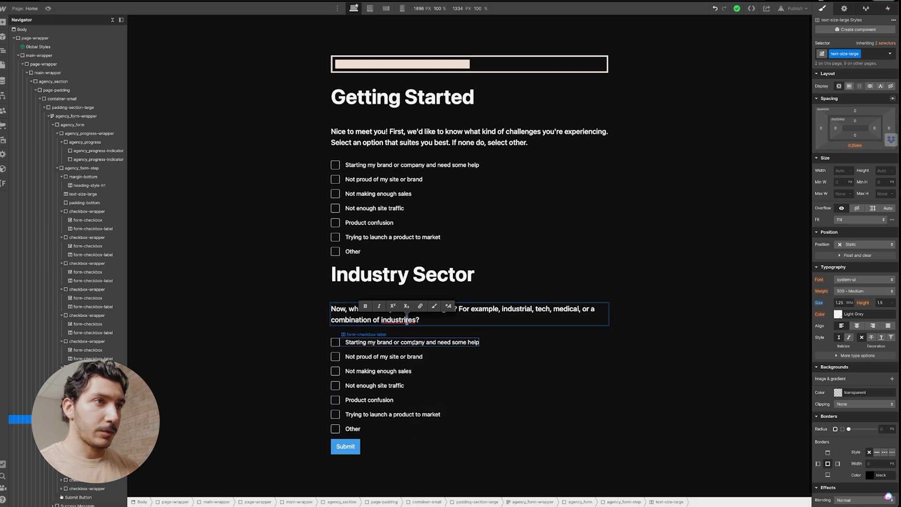
pyautogui.click(469, 342)
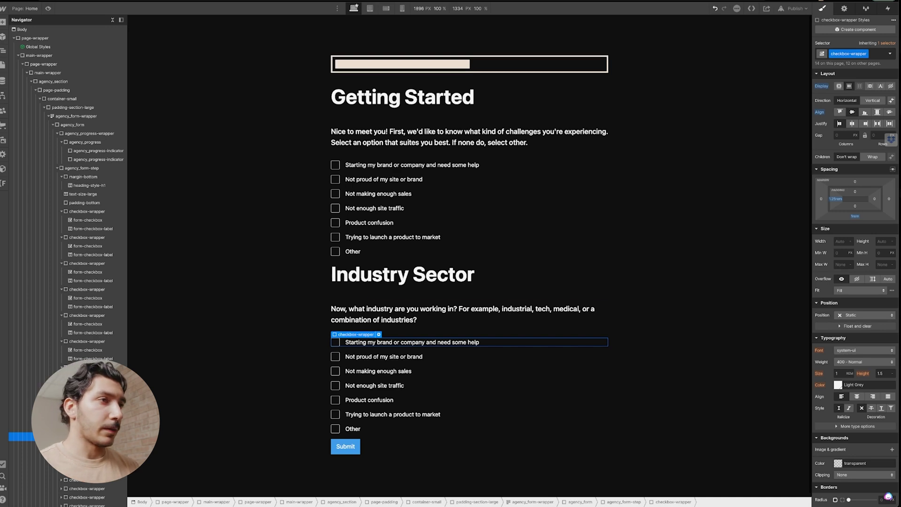
# Inspect the Submit button's data-form = submit-btn custom attribute in Settings.
pyautogui.click(384, 502)
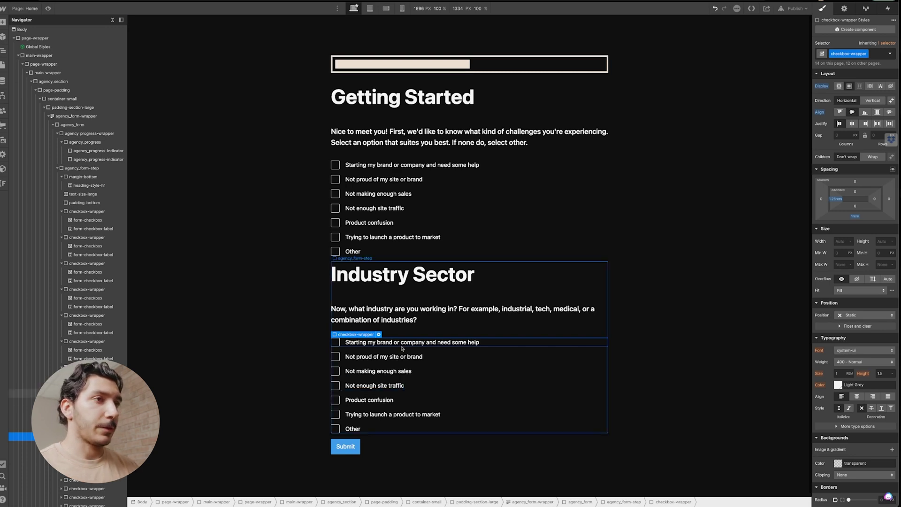
pyautogui.scroll(-10, 410, 192)
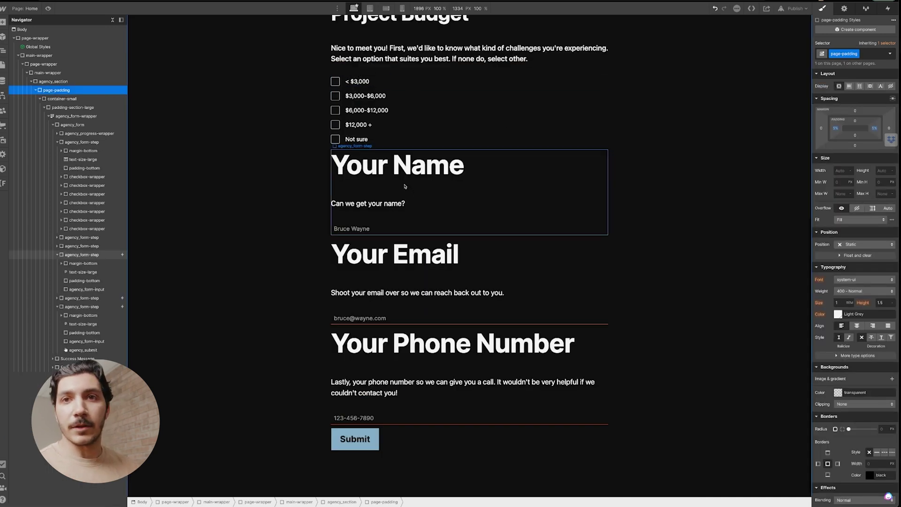
pyautogui.scroll(4, 402, 194)
pyautogui.scroll(-4, 402, 209)
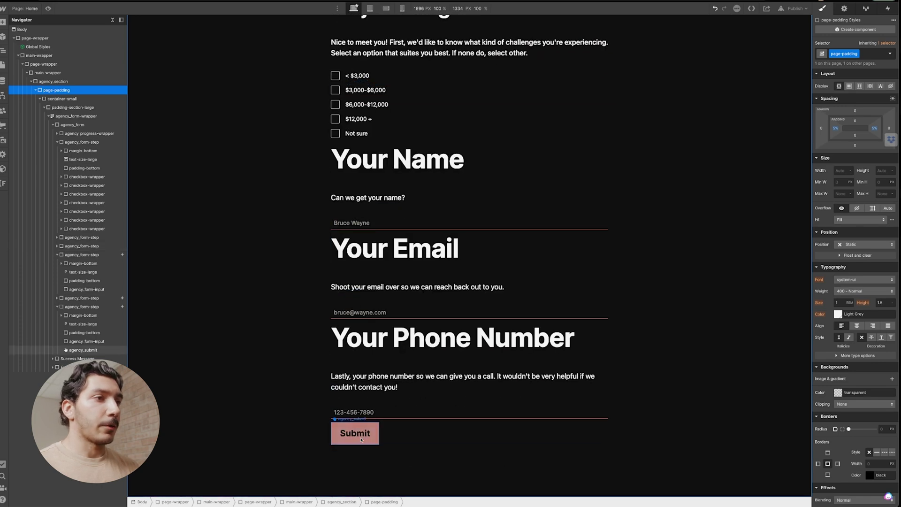
pyautogui.click(373, 431)
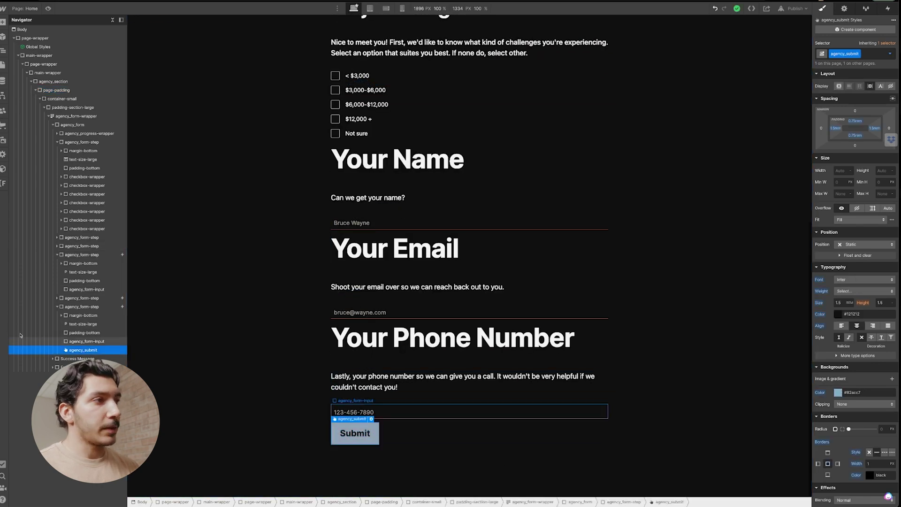
pyautogui.click(76, 307)
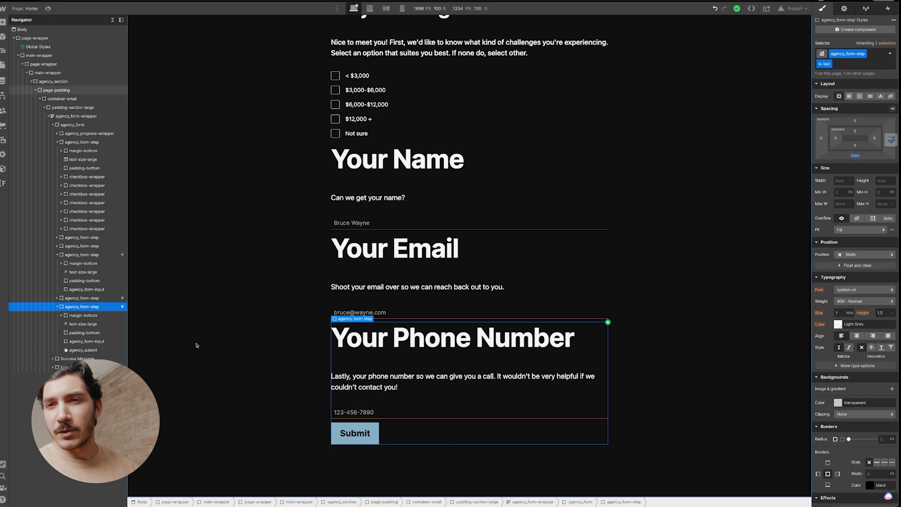
pyautogui.click(359, 435)
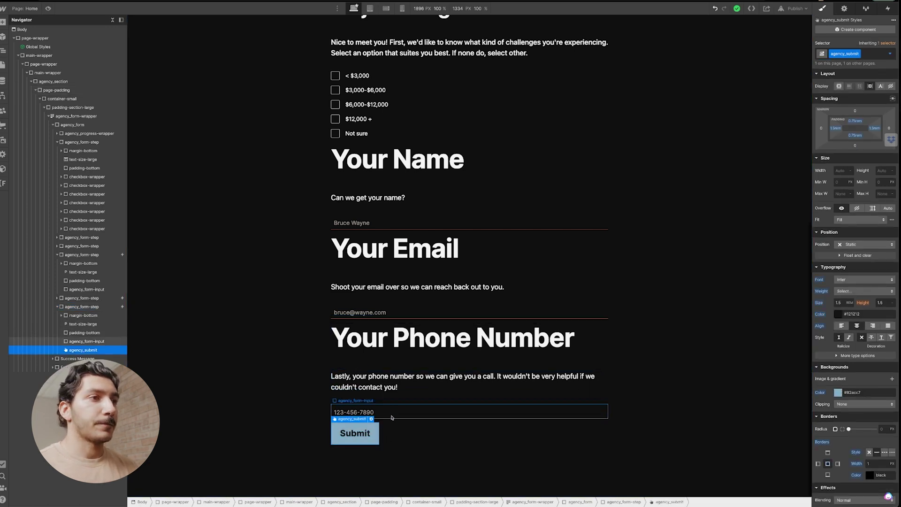
pyautogui.click(844, 8)
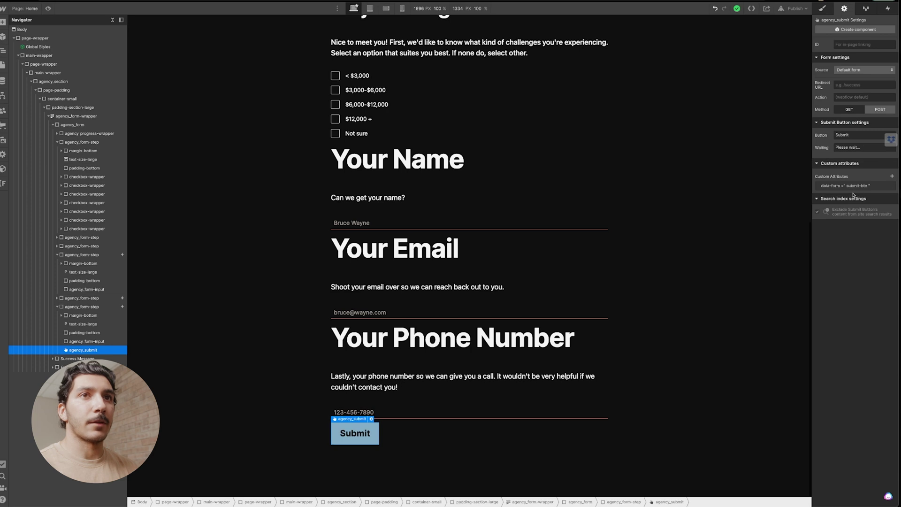
pyautogui.click(830, 186)
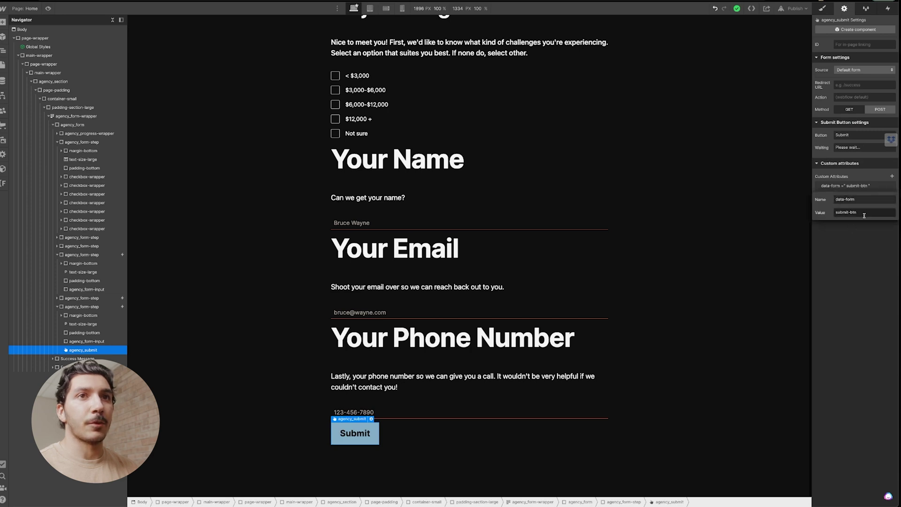
pyautogui.scroll(8, 450, 235)
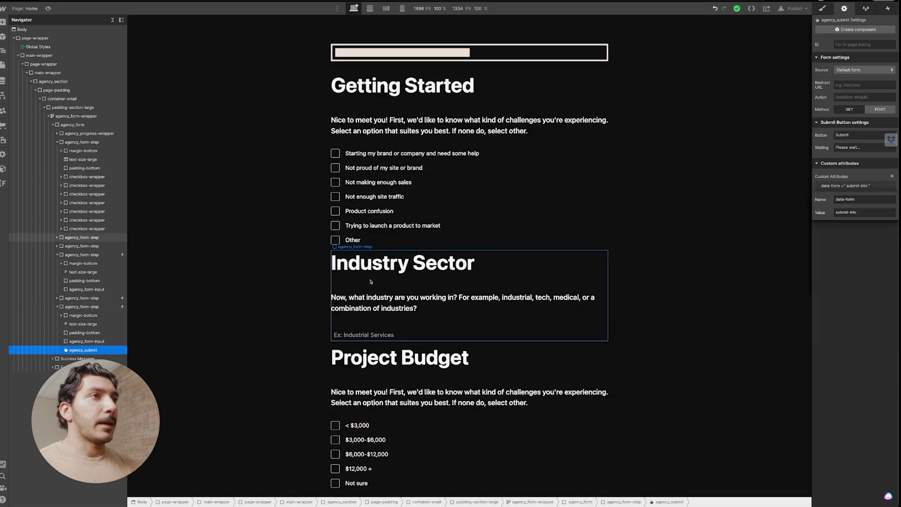
pyautogui.click(450, 70)
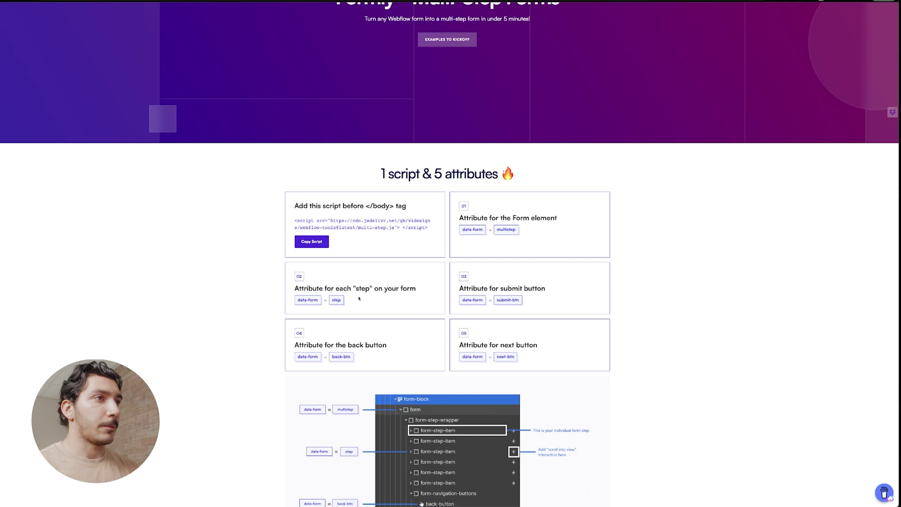
pyautogui.scroll(-15, 360, 298)
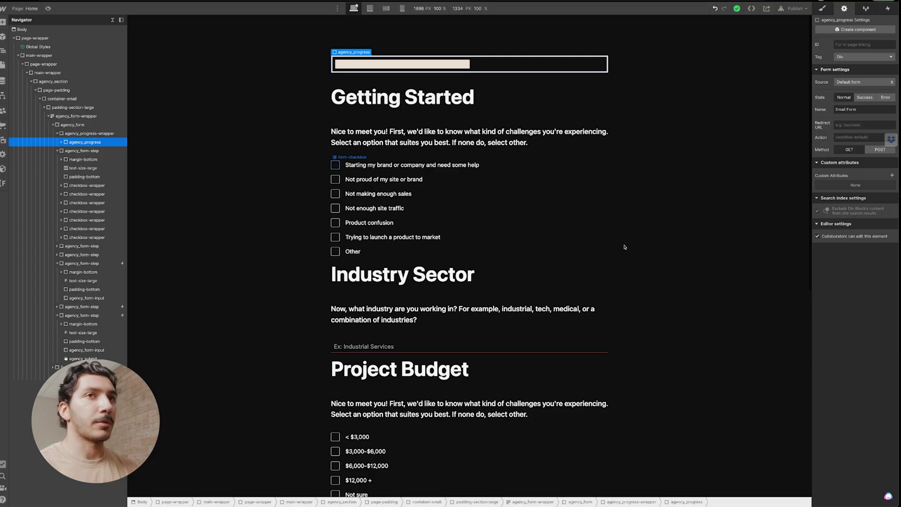
# Add a data-form = progress custom attribute to the progress bar, then duplicate its indicator.
pyautogui.click(892, 175)
pyautogui.write('data')
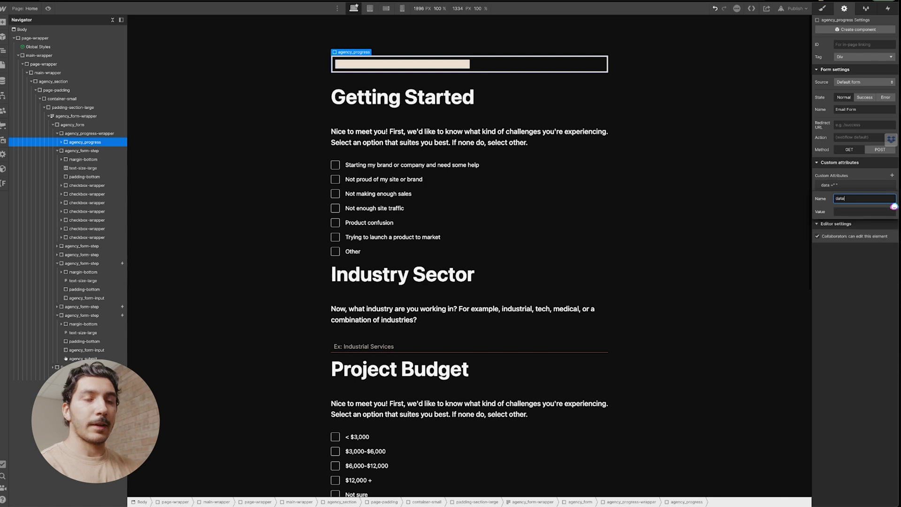
pyautogui.write('-form')
pyautogui.press('Tab')
pyautogui.write('pr')
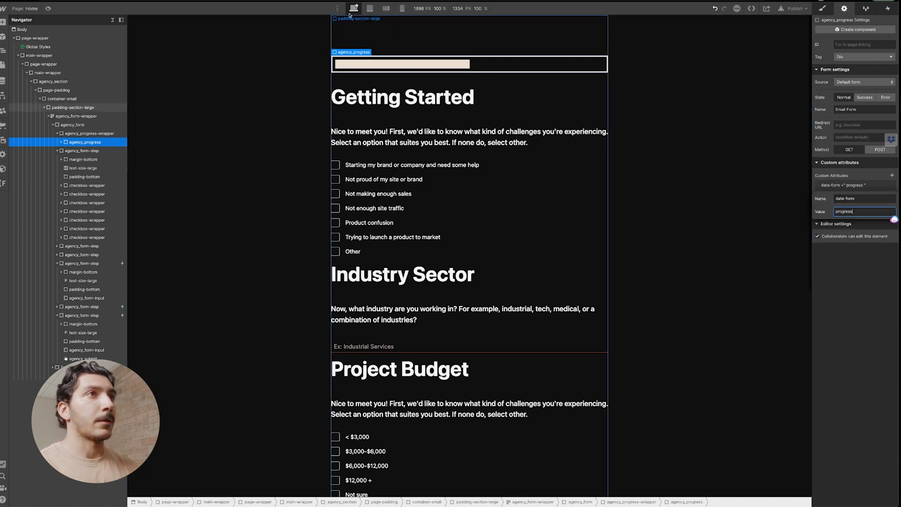
pyautogui.hotkey('ctrl', 'v')
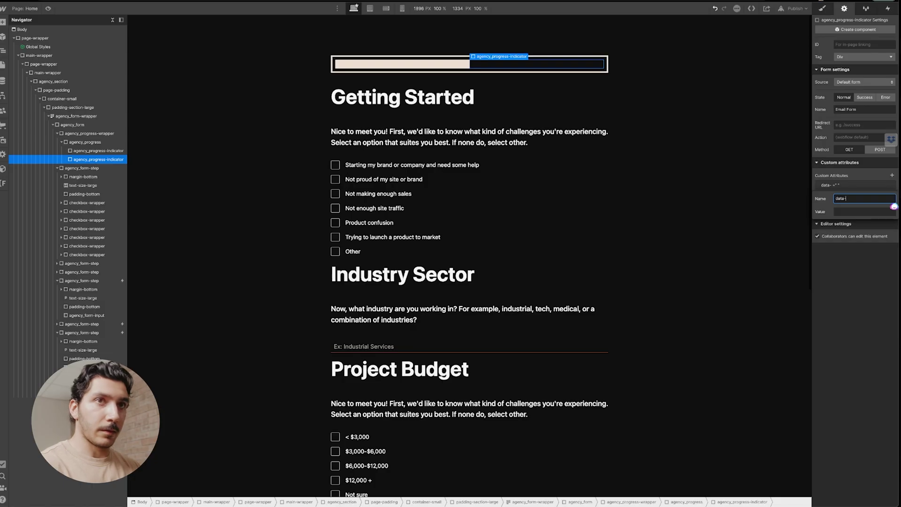
pyautogui.write('form')
pyautogui.press('Tab')
pyautogui.write('progress')
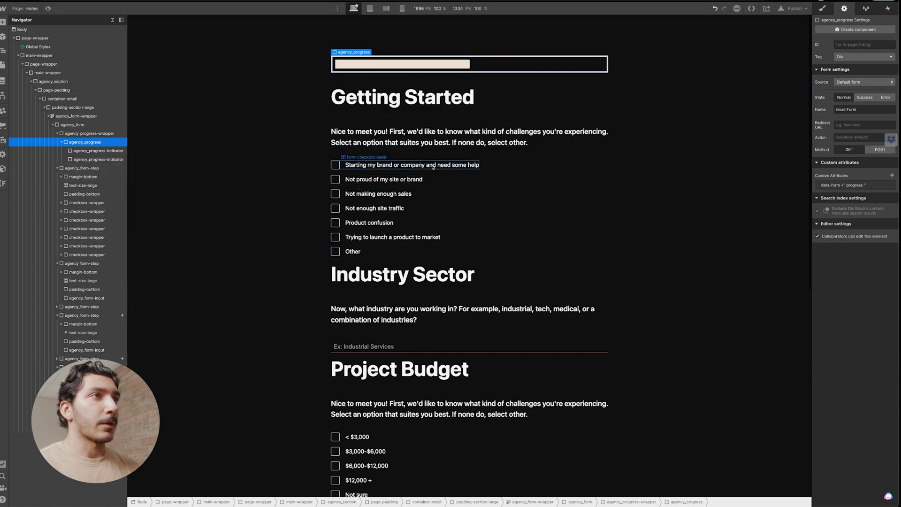
# Add data-form="step" to the Getting Started step, taking the value from the Formly docs.
pyautogui.click(336, 154)
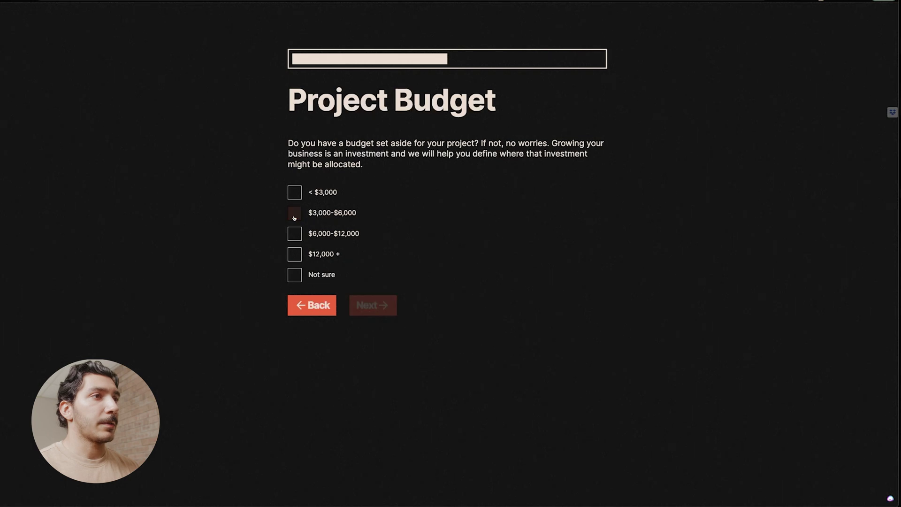
pyautogui.click(295, 214)
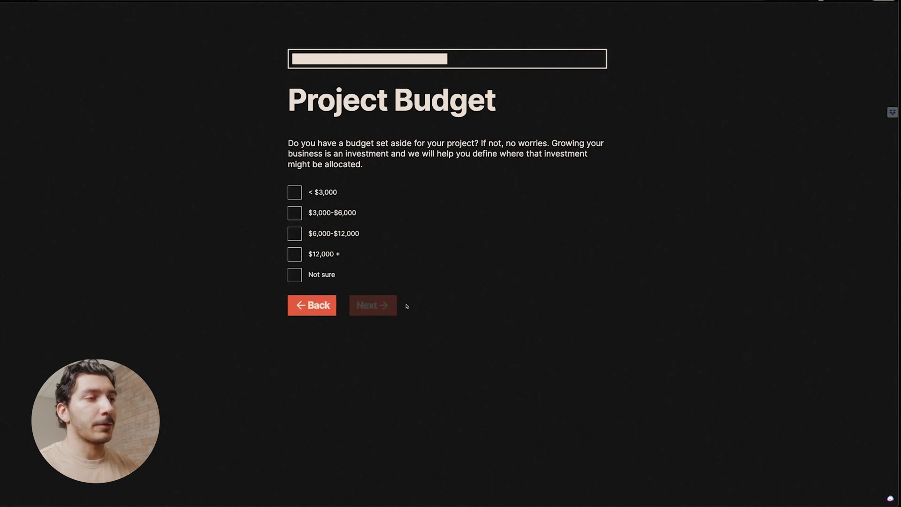
pyautogui.click(295, 213)
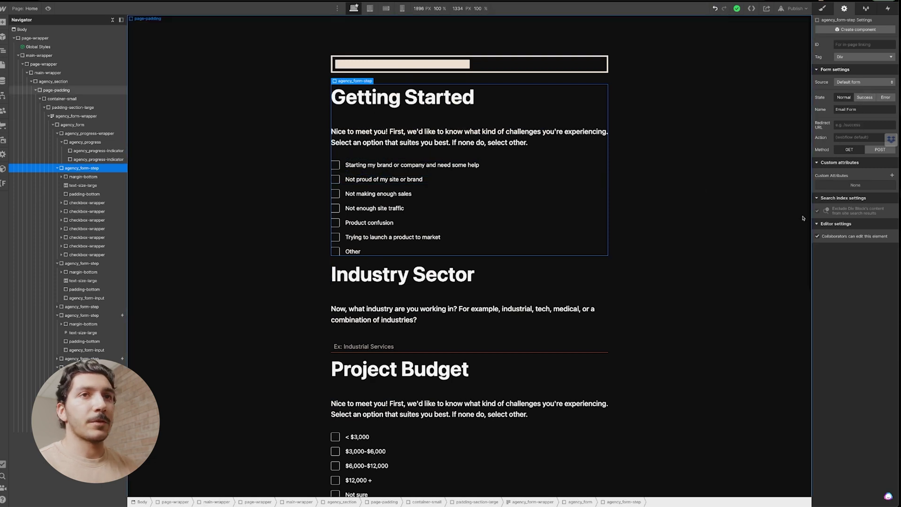
pyautogui.click(892, 177)
pyautogui.write('data-form')
pyautogui.press('Tab')
pyautogui.hotkey('ctrl', 'Tab')
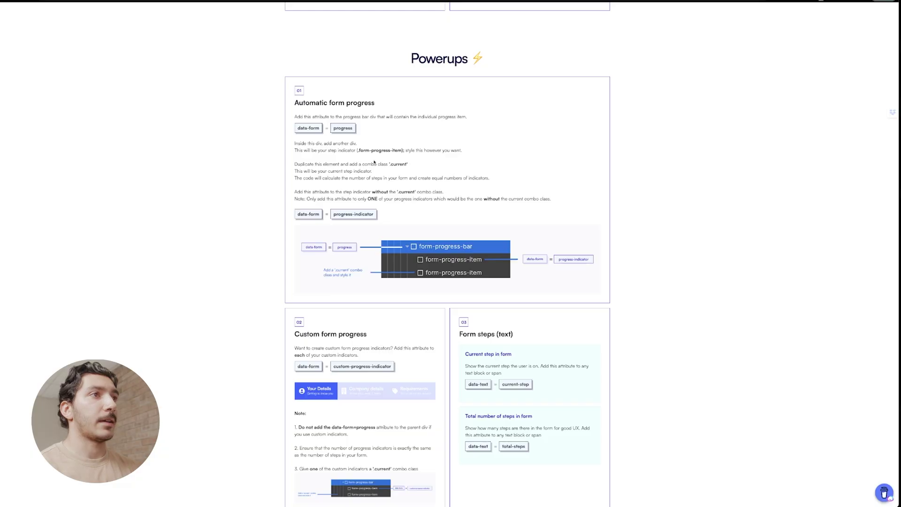
pyautogui.scroll(15, 366, 236)
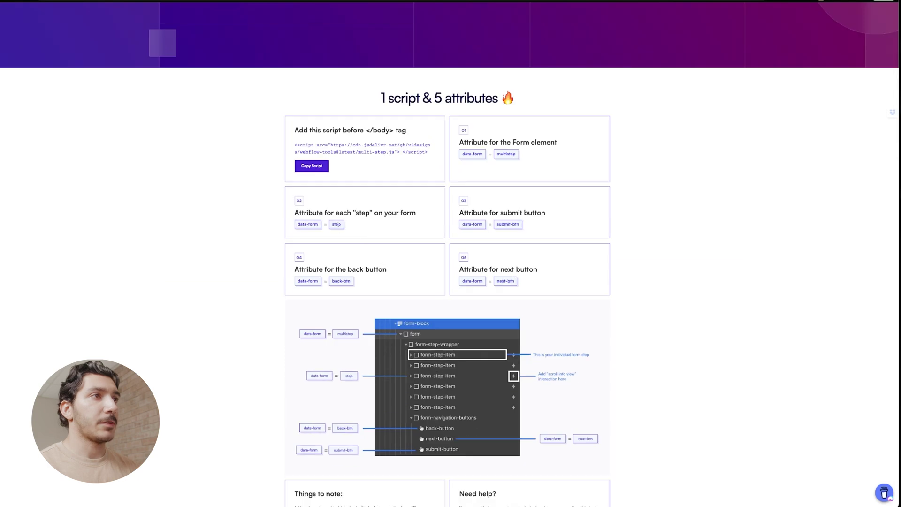
pyautogui.doubleClick(337, 225)
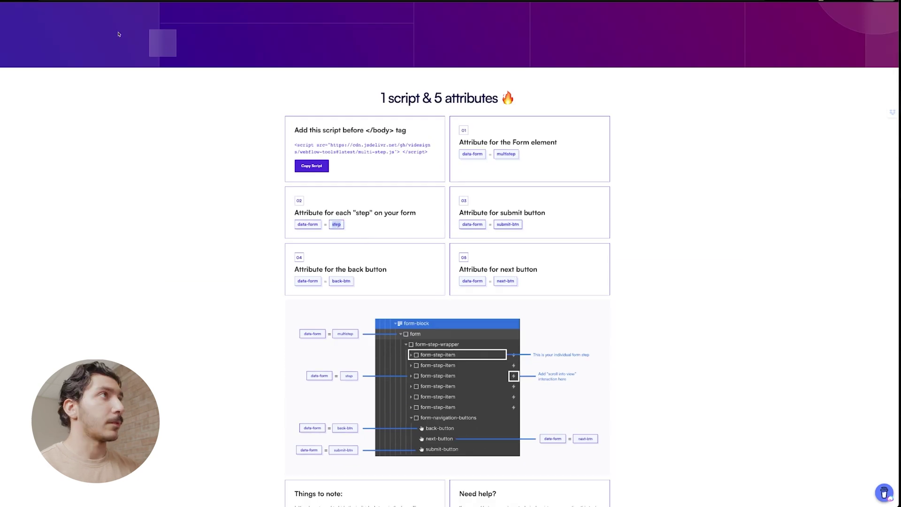
pyautogui.hotkey('ctrl', 'Tab')
# Add a second attribute, data-checkbox="1", to the Getting Started step.
pyautogui.click(892, 176)
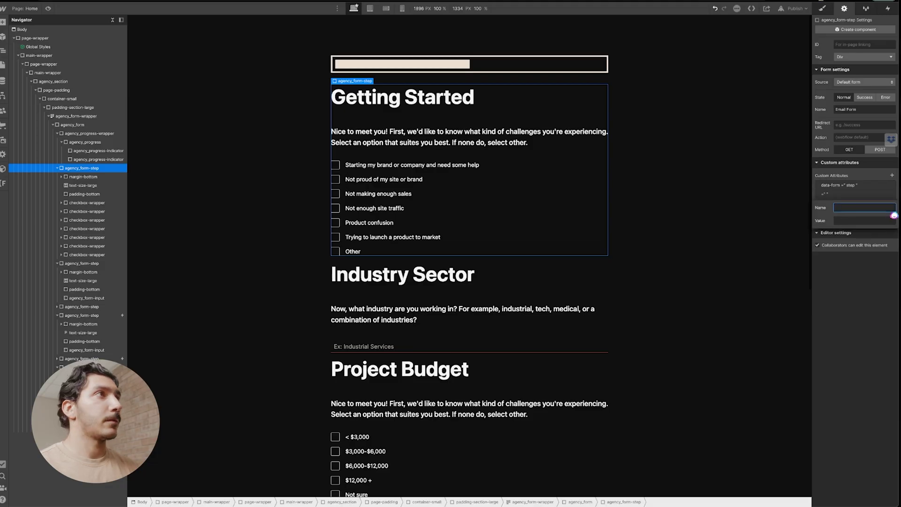
pyautogui.hotkey('ctrl', 'Tab')
pyautogui.scroll(-4, 353, 271)
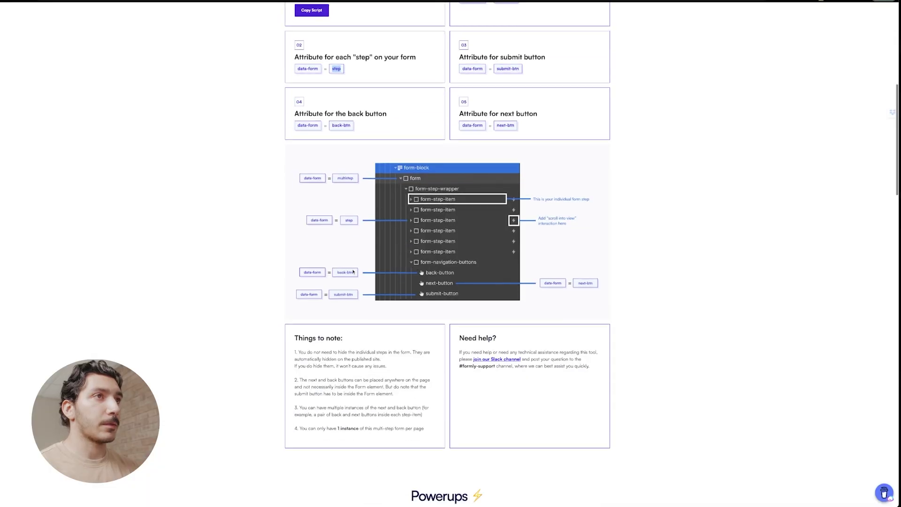
pyautogui.scroll(3, 354, 271)
pyautogui.scroll(-15, 354, 270)
pyautogui.doubleClick(327, 389)
pyautogui.hotkey('ctrl', 'c')
pyautogui.hotkey('ctrl', 'Tab')
pyautogui.hotkey('ctrl', 'v')
pyautogui.press('Tab')
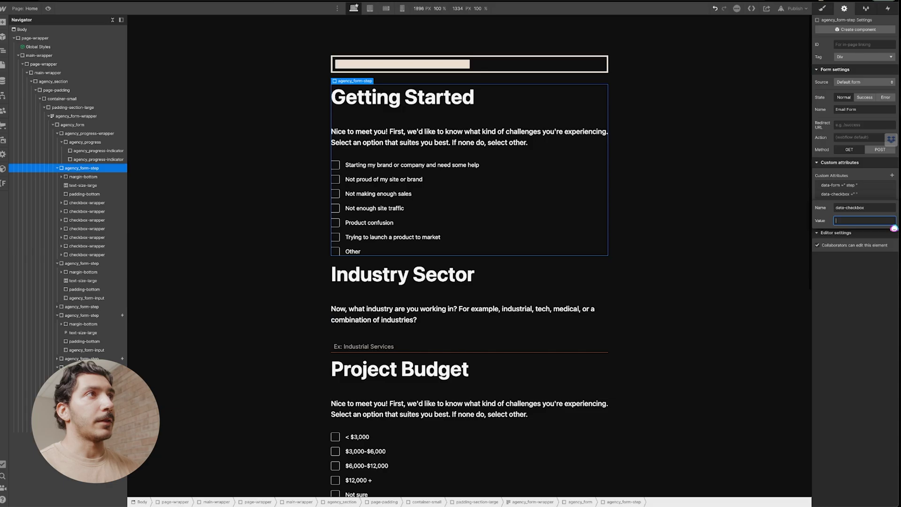
pyautogui.hotkey('ctrl', 'Tab')
pyautogui.click(351, 389)
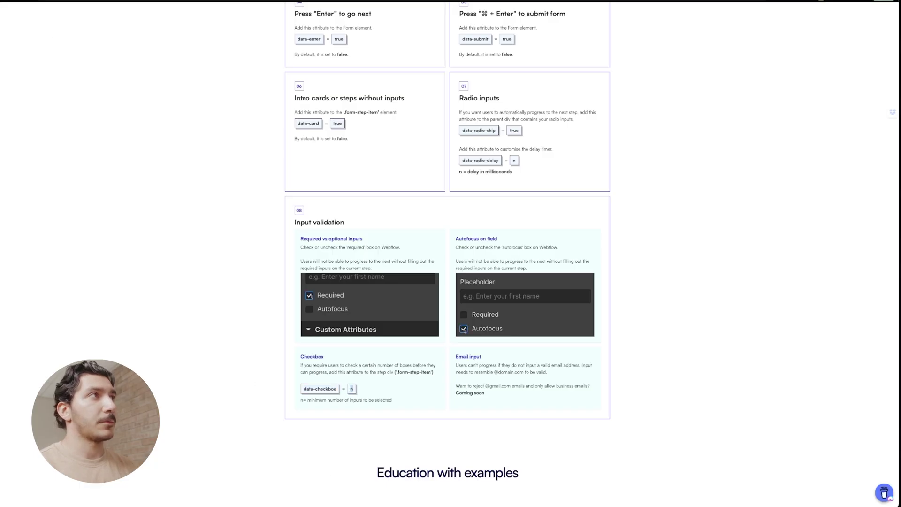
pyautogui.hotkey('ctrl', 'Tab')
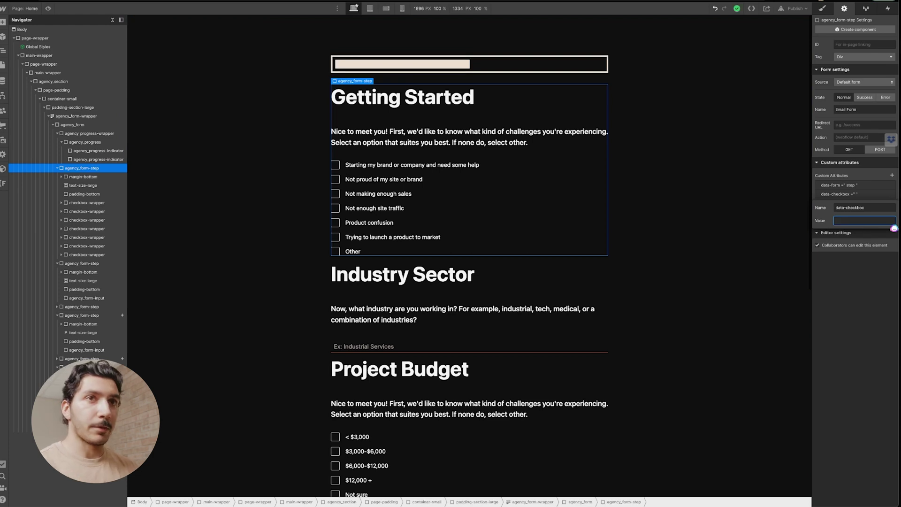
pyautogui.press('Return')
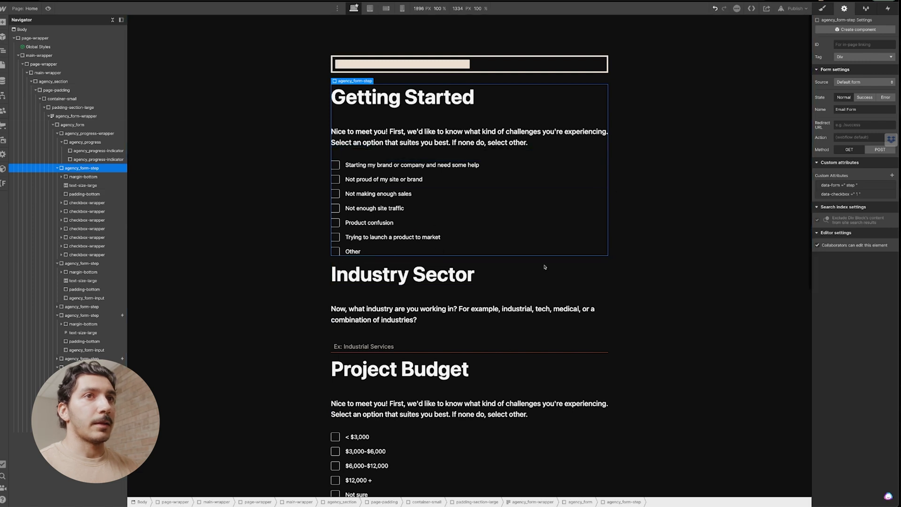
# Paste the data-form="step" attribute onto the Industry Sector step.
pyautogui.click(850, 186)
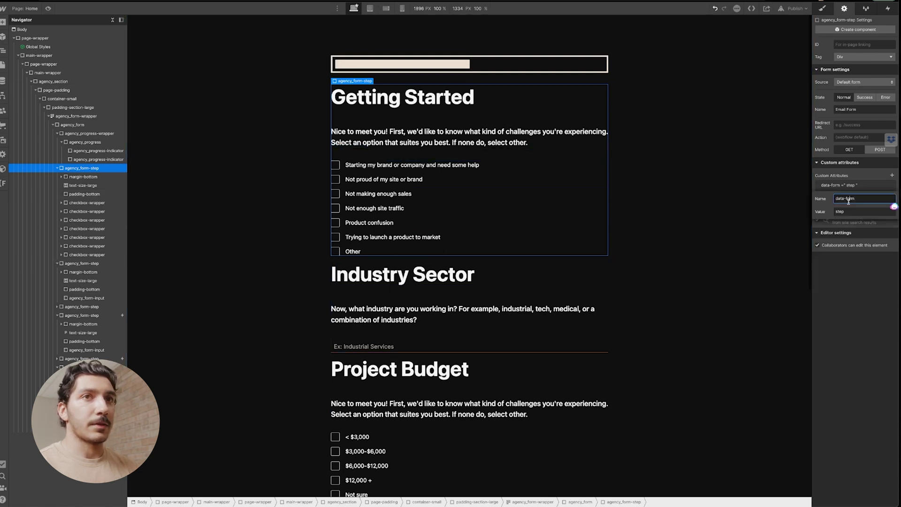
pyautogui.click(470, 330)
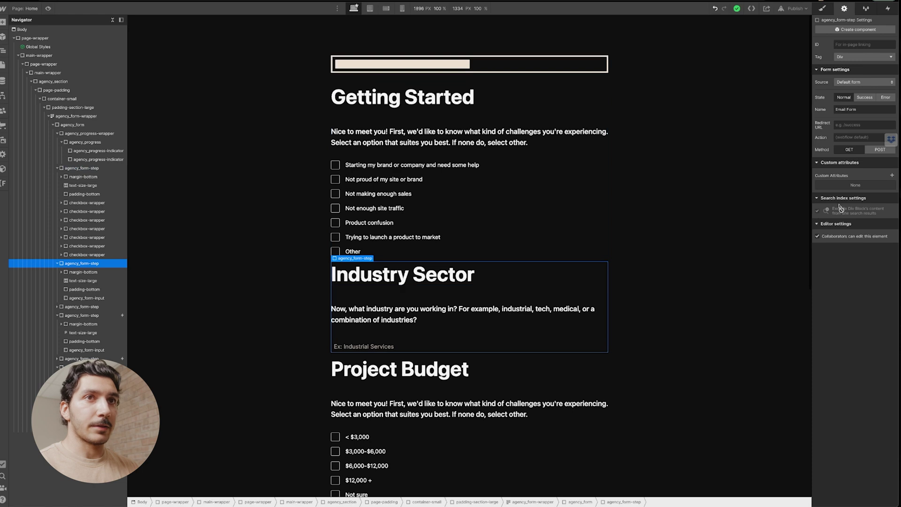
pyautogui.click(892, 175)
pyautogui.hotkey('ctrl', 'v')
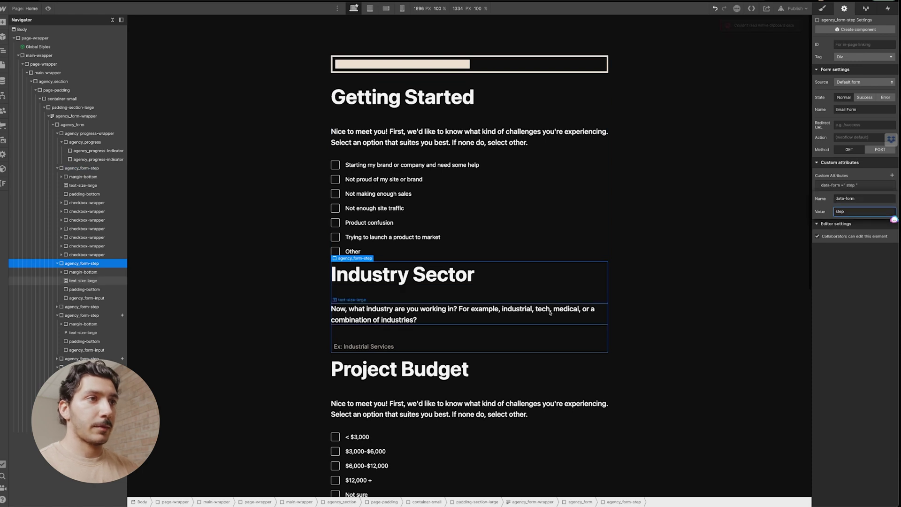
pyautogui.click(470, 375)
# Add the custom attribute data-form="multistep" to the agency_form element.
pyautogui.click(441, 79)
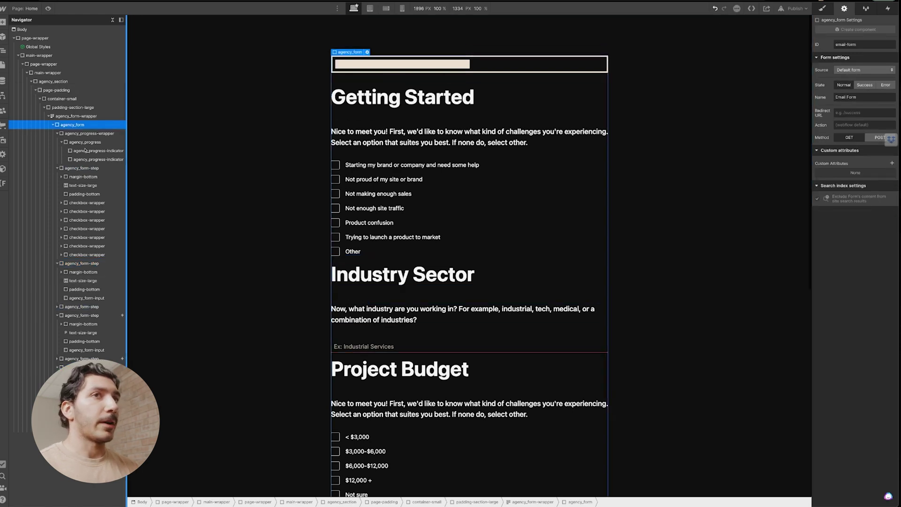
pyautogui.click(892, 163)
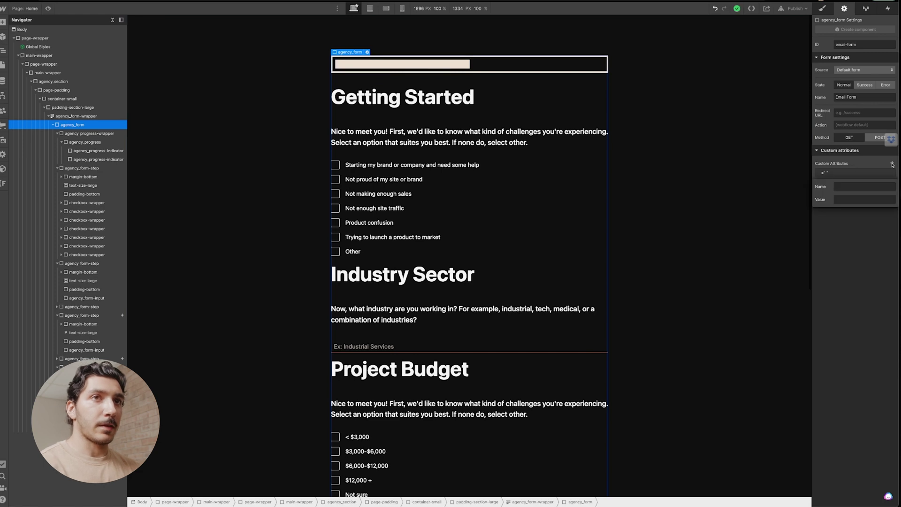
pyautogui.click(864, 187)
pyautogui.write('data')
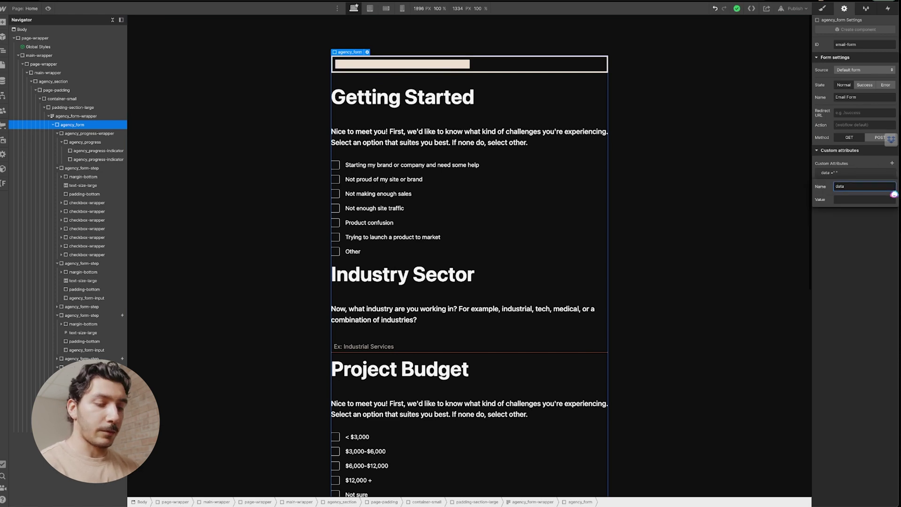
pyautogui.write('-for')
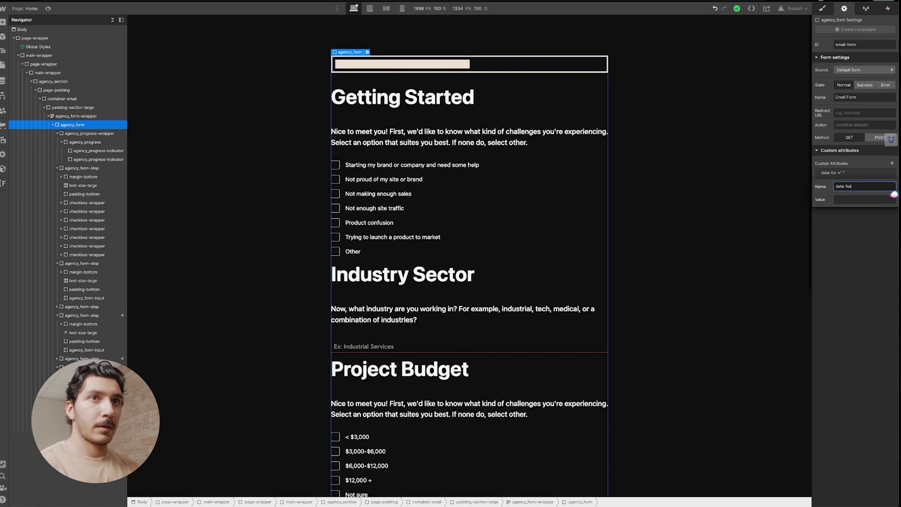
pyautogui.write('m')
pyautogui.press('Tab')
pyautogui.write('multistep')
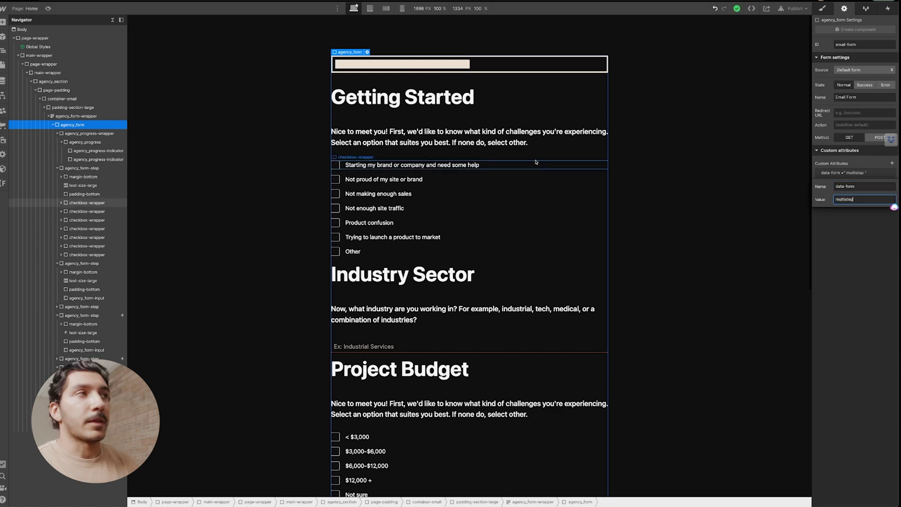
pyautogui.press('Return')
pyautogui.scroll(-2, 415, 327)
pyautogui.scroll(-6, 416, 326)
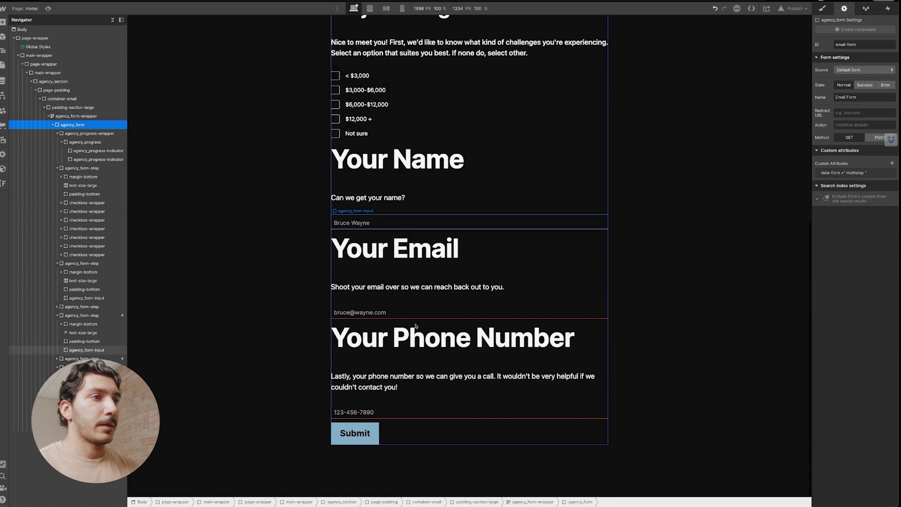
pyautogui.click(405, 442)
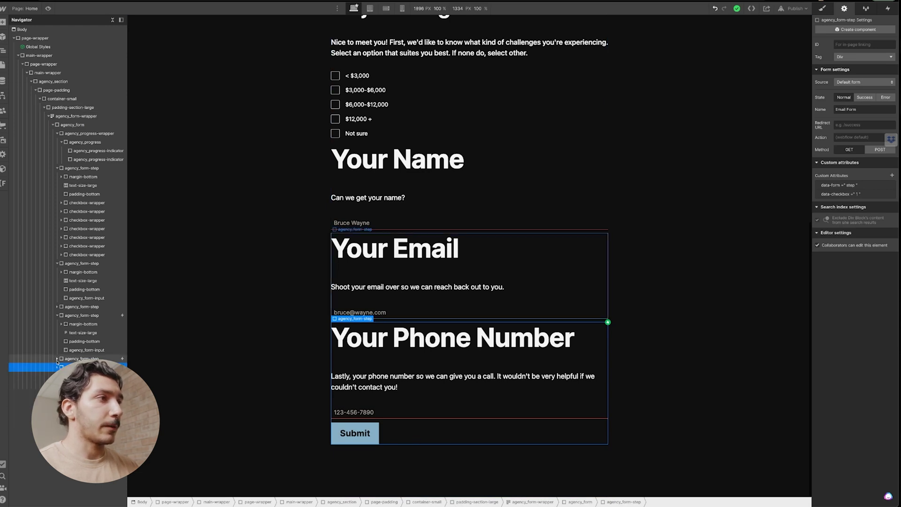
# Collapse the form steps in the Navigator and paste the Back/Next button group into the form.
pyautogui.click(57, 168)
pyautogui.click(56, 176)
pyautogui.click(57, 194)
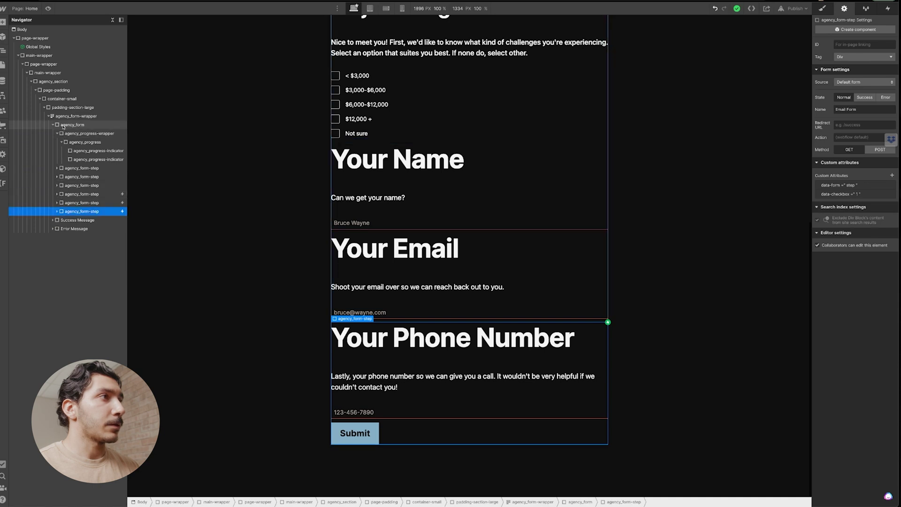
pyautogui.click(56, 133)
pyautogui.click(72, 124)
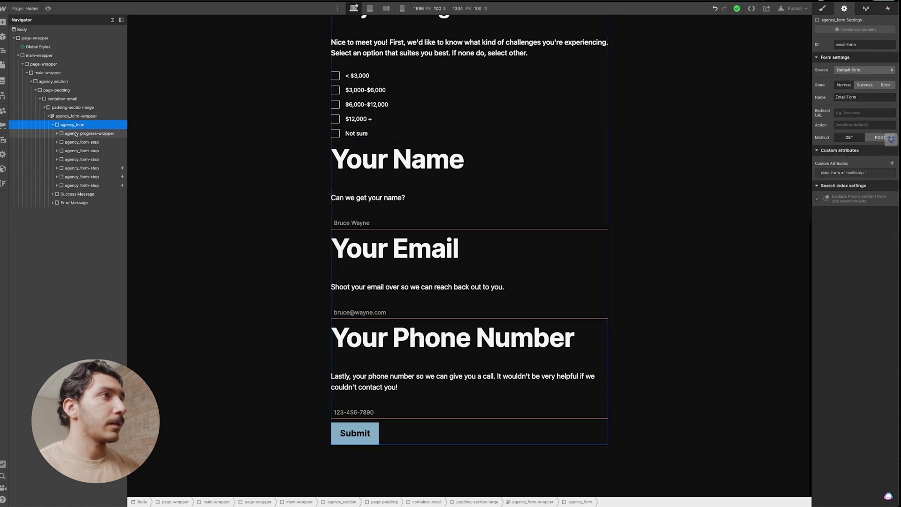
pyautogui.hotkey('ctrl', 'v')
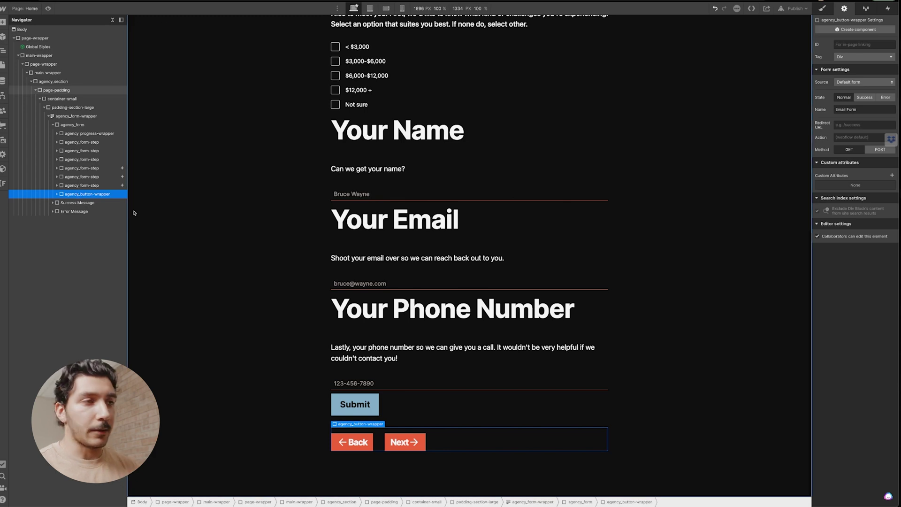
# Check the Back button's data-form="back-btn" and the Next button's data-form="next-btn" attributes.
pyautogui.click(369, 448)
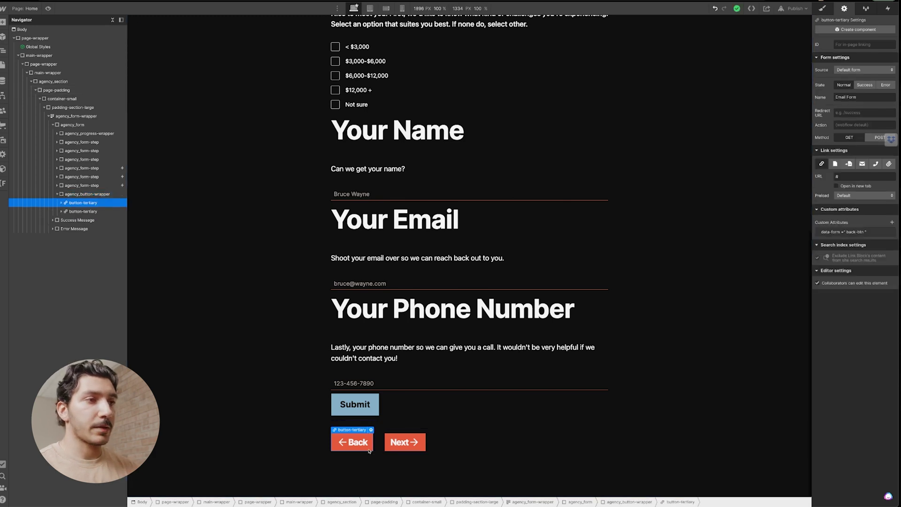
pyautogui.click(849, 232)
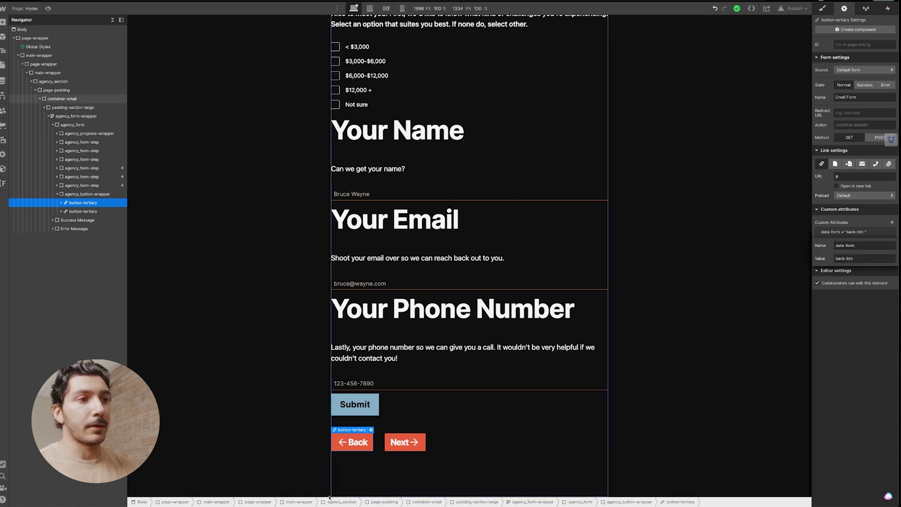
pyautogui.click(423, 446)
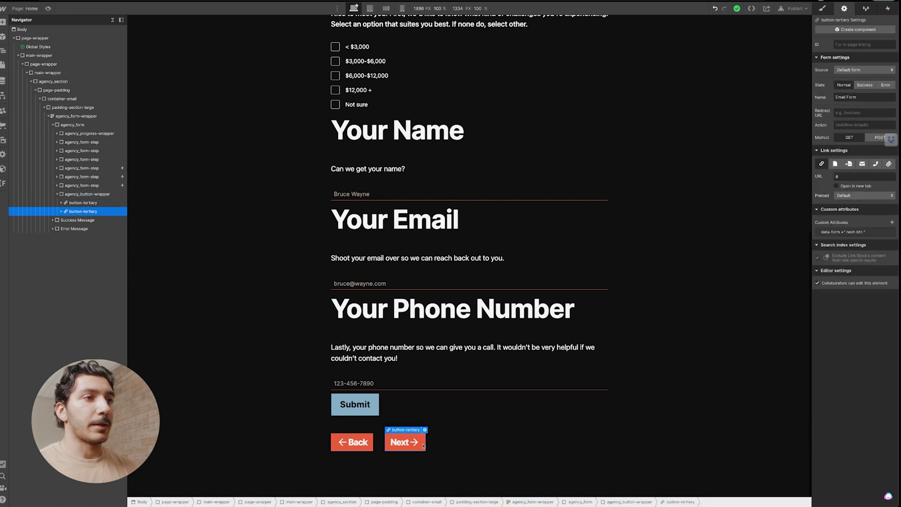
pyautogui.click(440, 441)
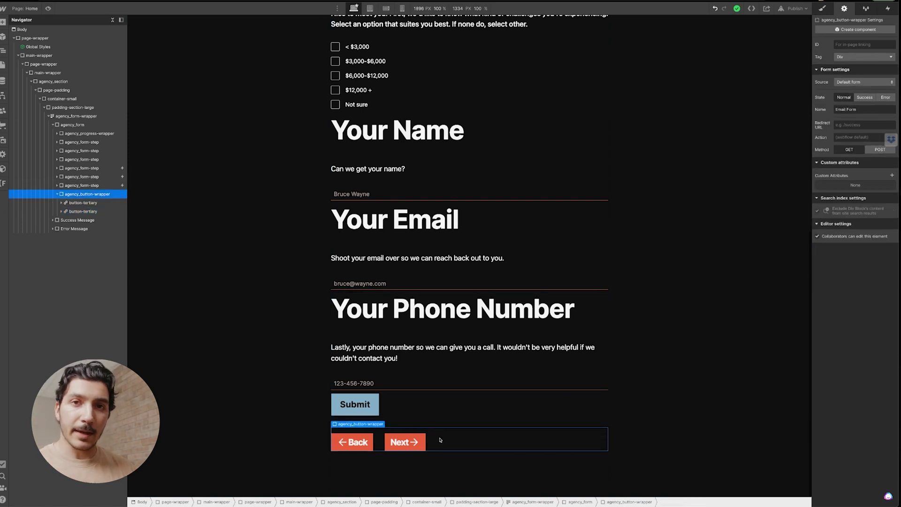
# Copy data-enter from the Formly docs and add data-enter="true" to the form.
pyautogui.click(478, 421)
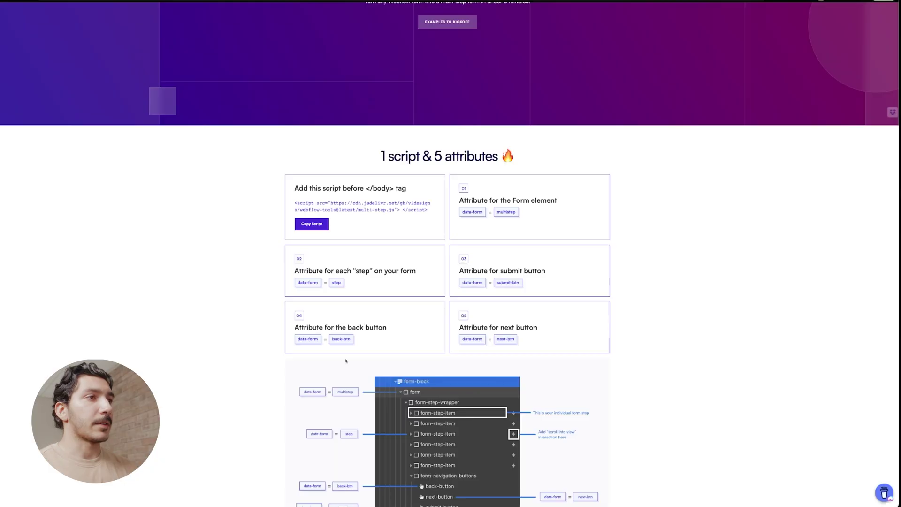
pyautogui.scroll(-10, 346, 378)
pyautogui.scroll(-6, 346, 378)
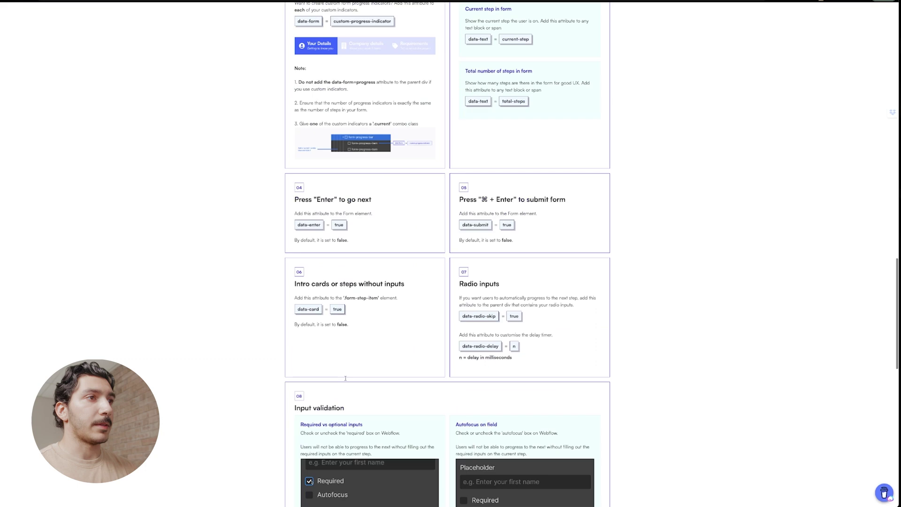
pyautogui.tripleClick(309, 277)
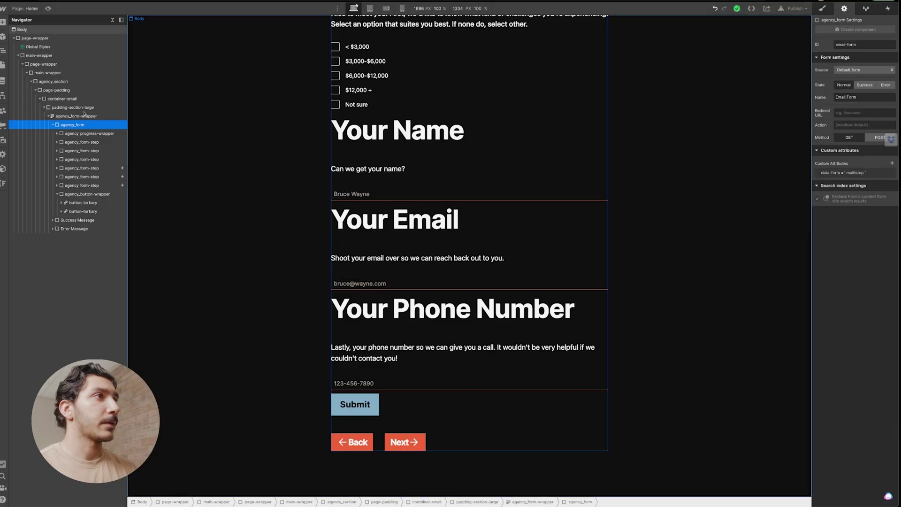
pyautogui.click(865, 208)
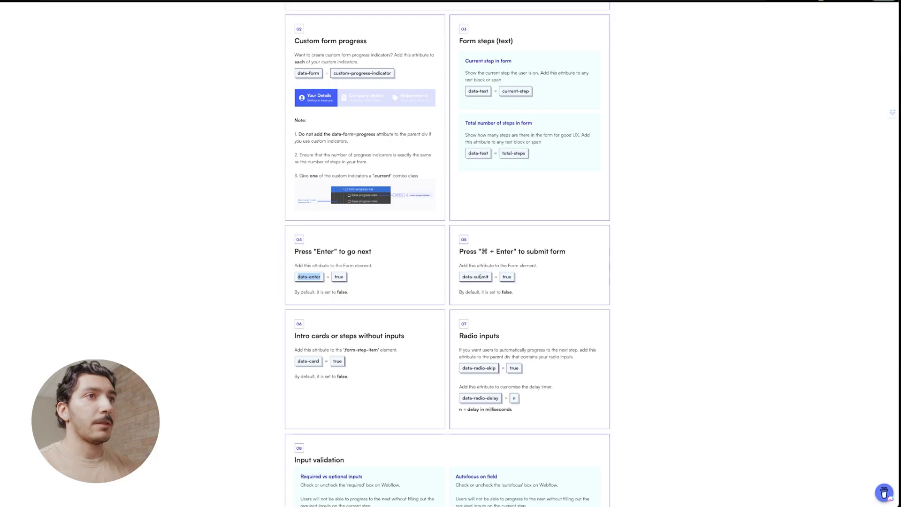
pyautogui.click(407, 311)
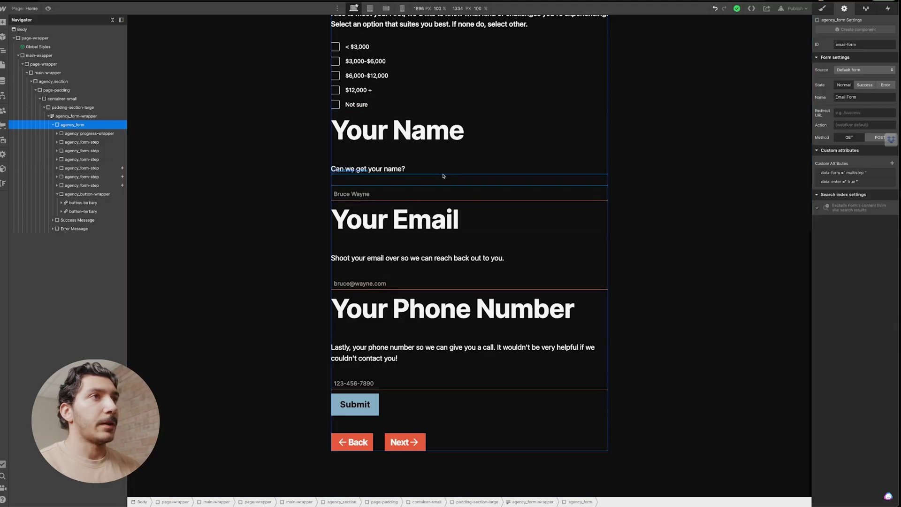
pyautogui.scroll(4, 440, 175)
pyautogui.scroll(5, 441, 175)
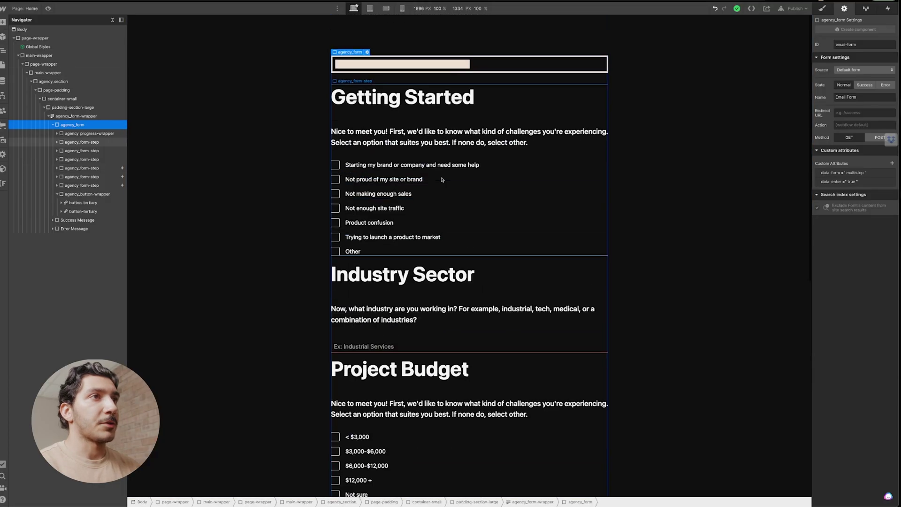
pyautogui.click(794, 9)
# In the form's Success state, swap the default message for the agency_success block.
pyautogui.click(779, 113)
pyautogui.scroll(-8, 779, 141)
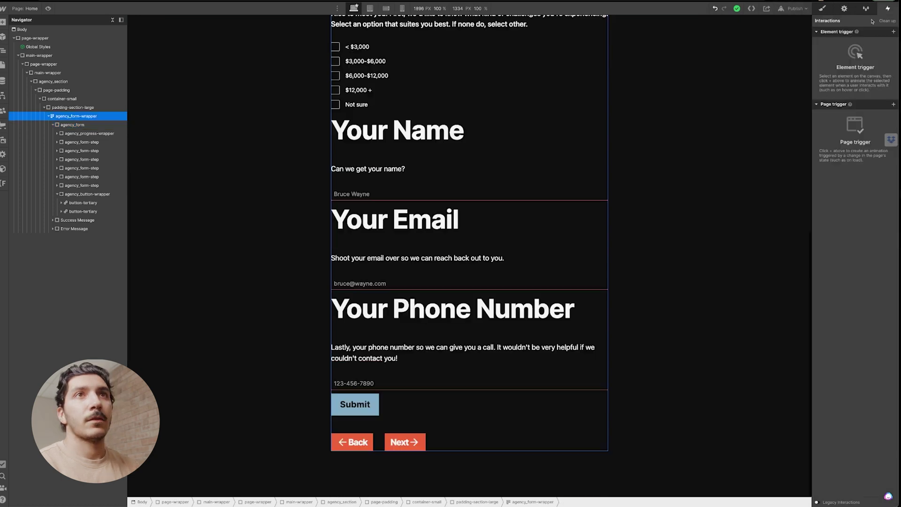
pyautogui.click(865, 85)
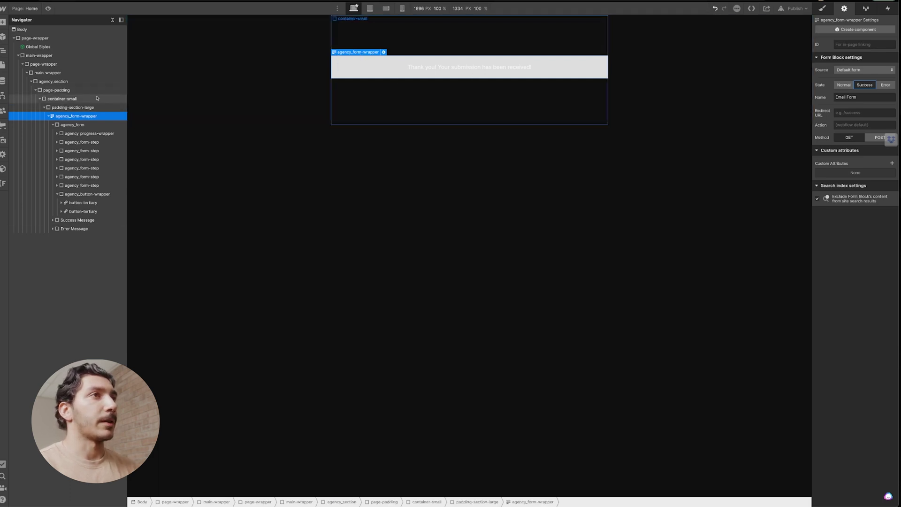
pyautogui.click(348, 71)
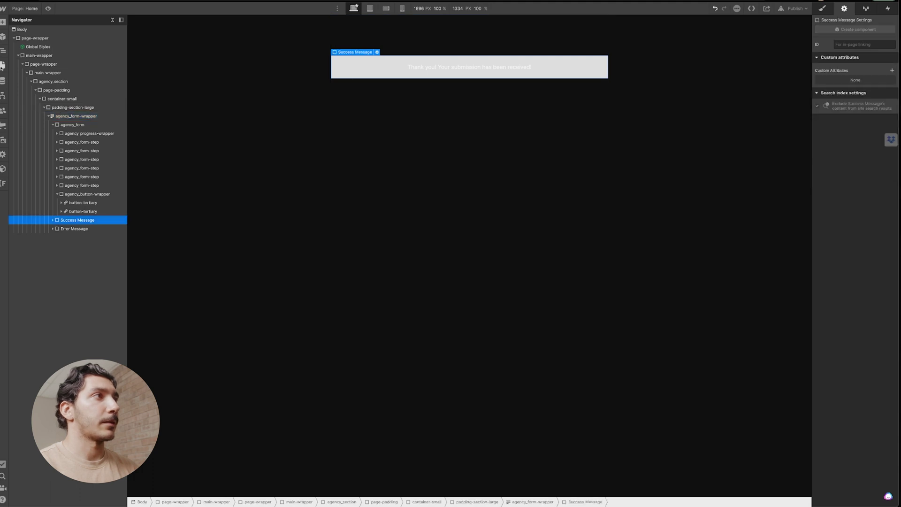
pyautogui.click(3, 66)
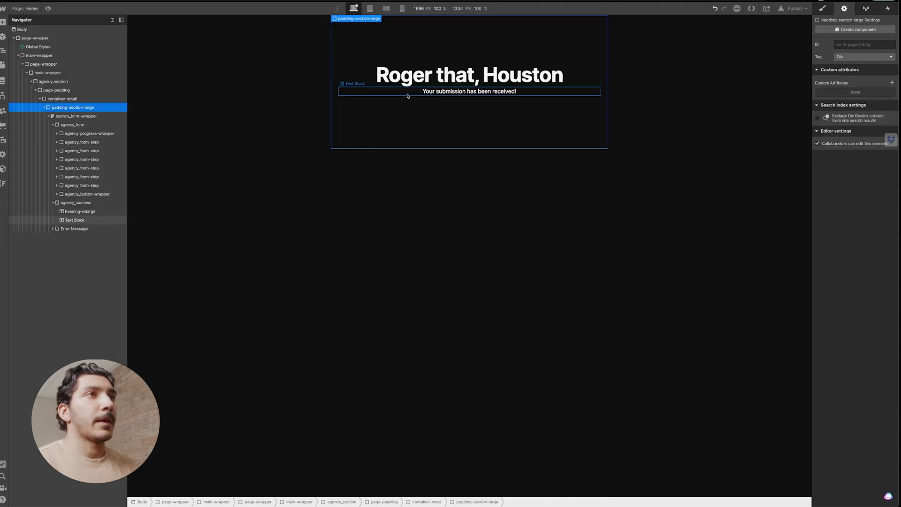
pyautogui.click(407, 95)
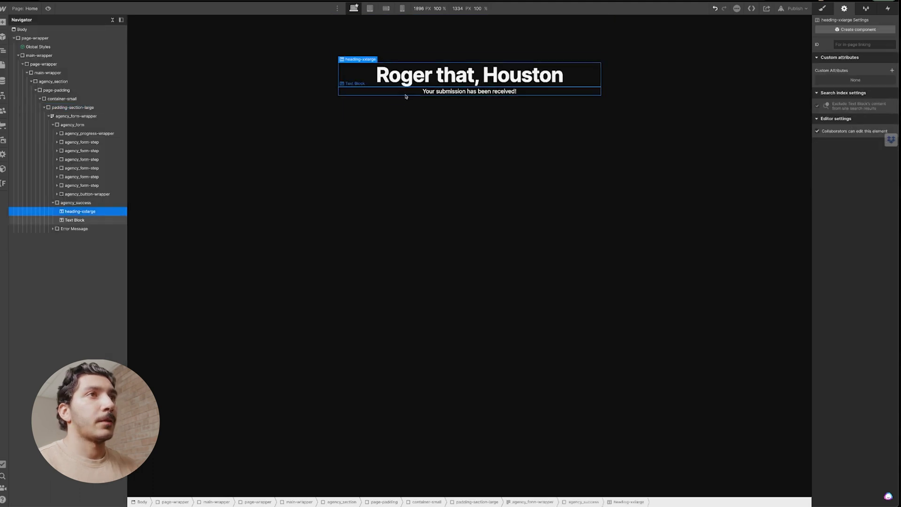
pyautogui.click(822, 8)
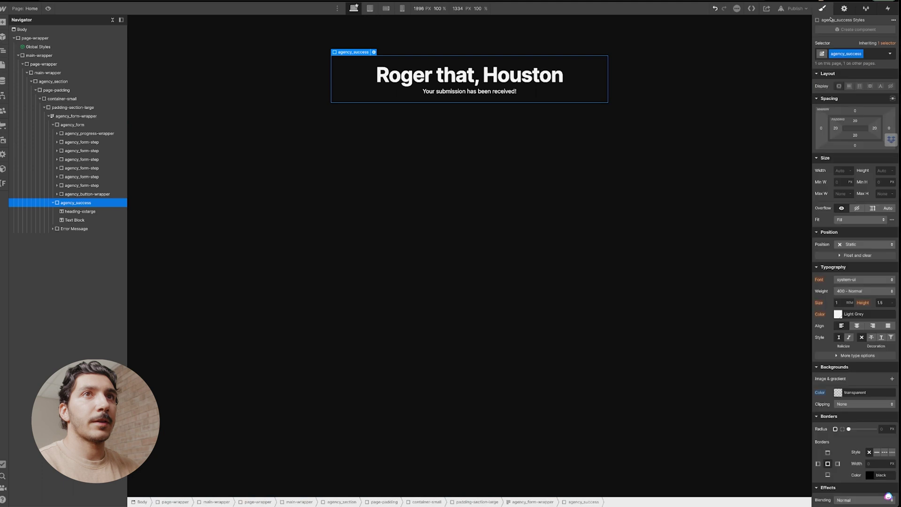
# Return the form block to its Normal state.
pyautogui.click(109, 167)
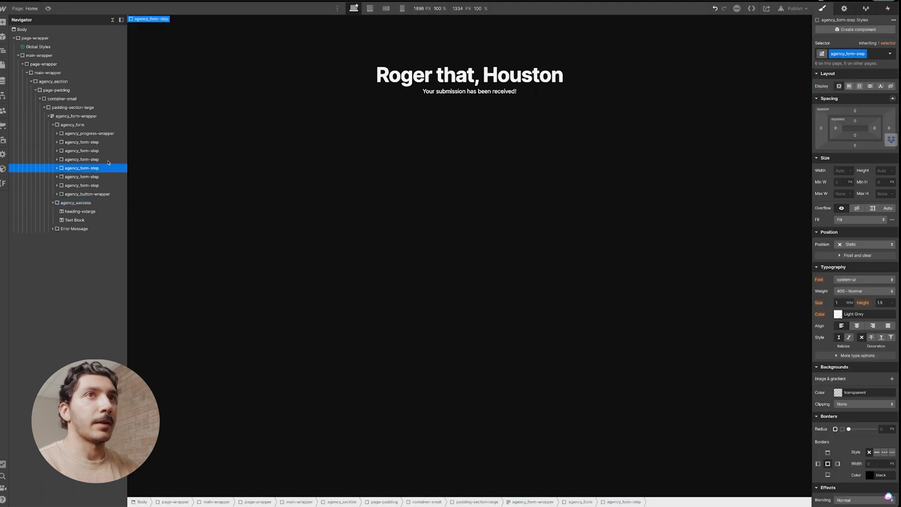
pyautogui.click(844, 8)
pyautogui.click(853, 98)
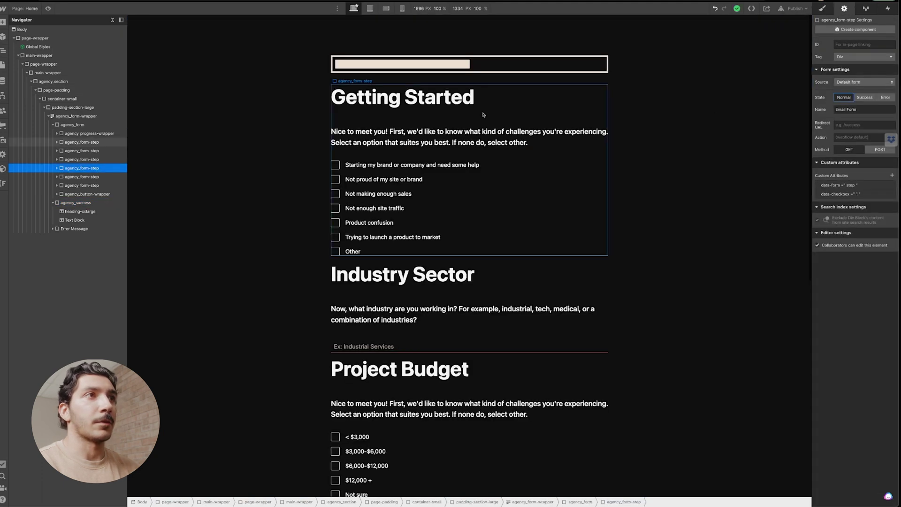
pyautogui.click(521, 83)
# Publish the site and answer Not making enough sales, 'tech' and < $3,000 on the live form.
pyautogui.click(795, 8)
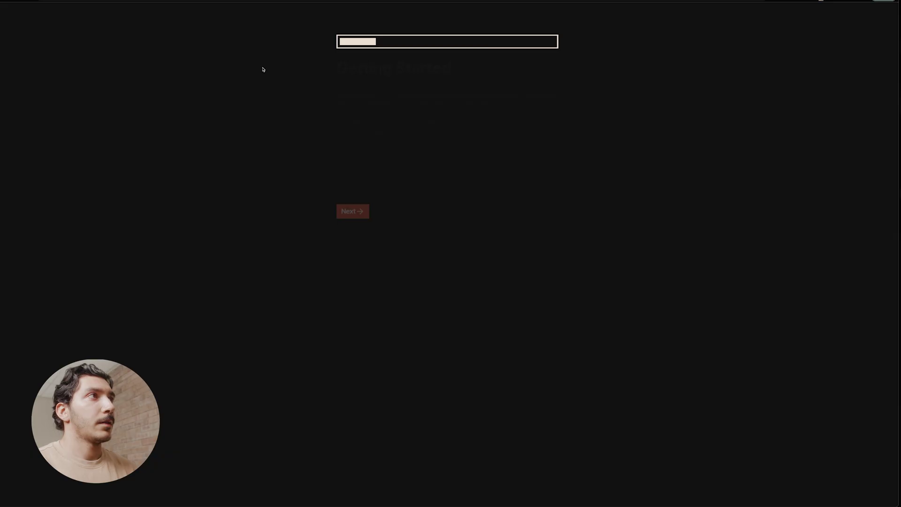
pyautogui.click(339, 145)
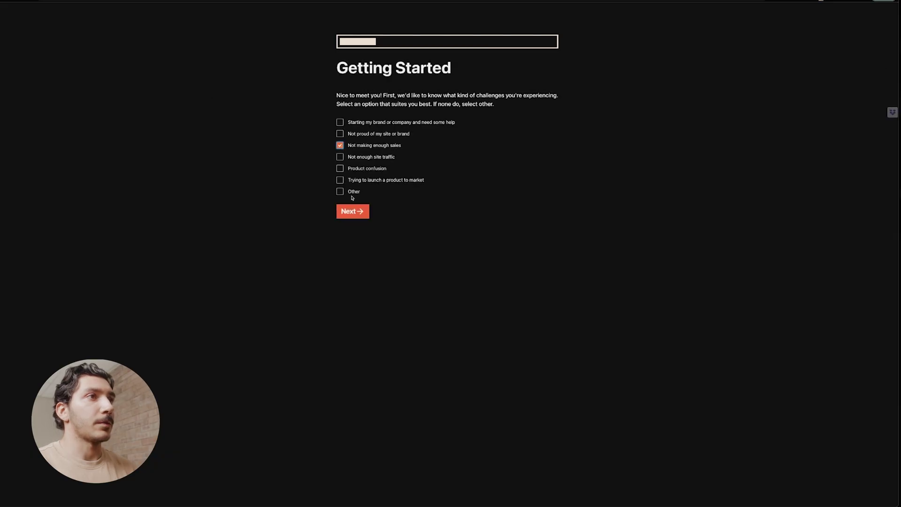
pyautogui.click(352, 211)
pyautogui.write('tech')
pyautogui.click(395, 146)
pyautogui.click(340, 122)
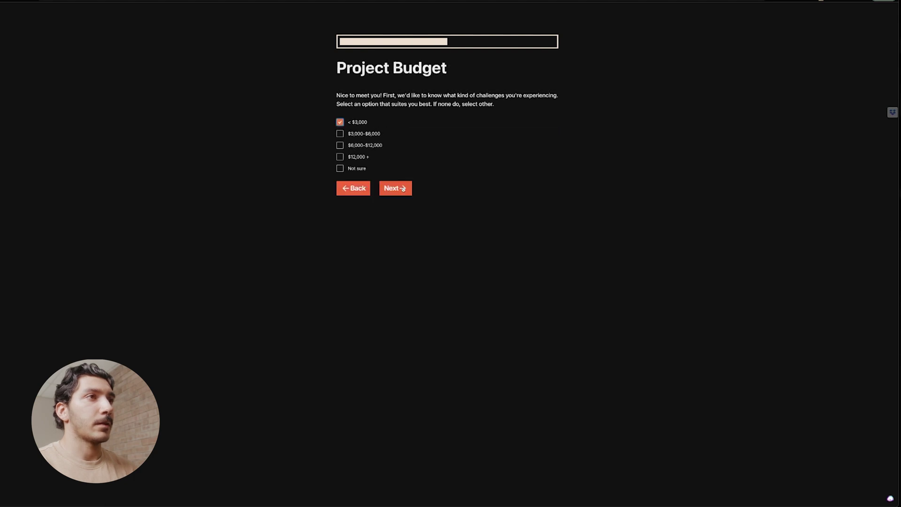
pyautogui.click(402, 188)
# Fill in a name, an e-mail address and a phone number, then submit the form.
pyautogui.write('tes')
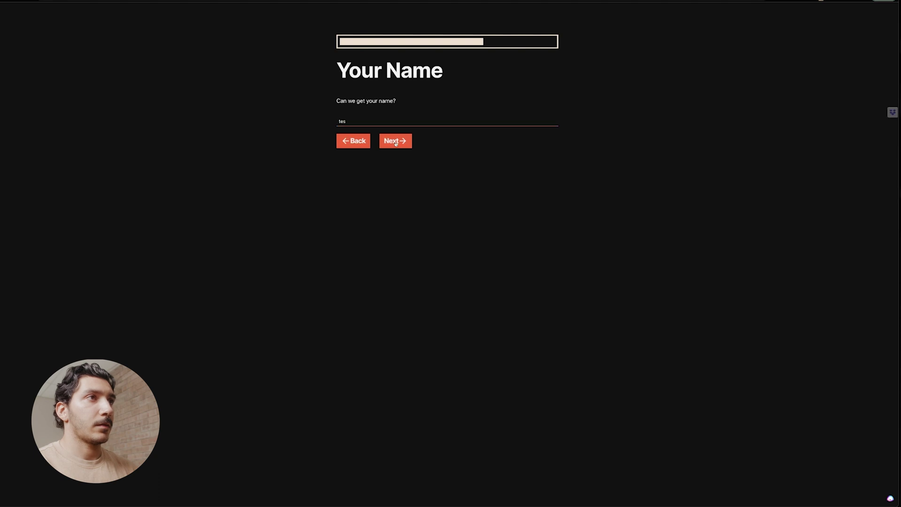
pyautogui.click(396, 143)
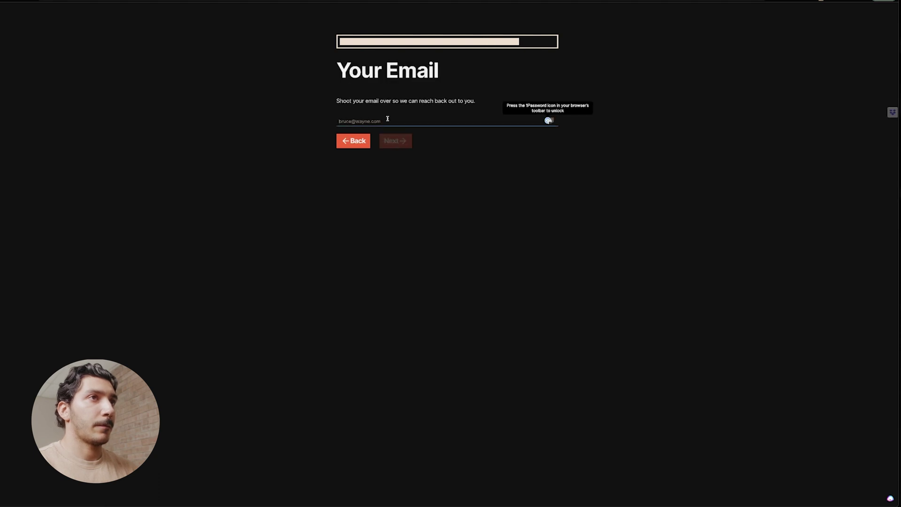
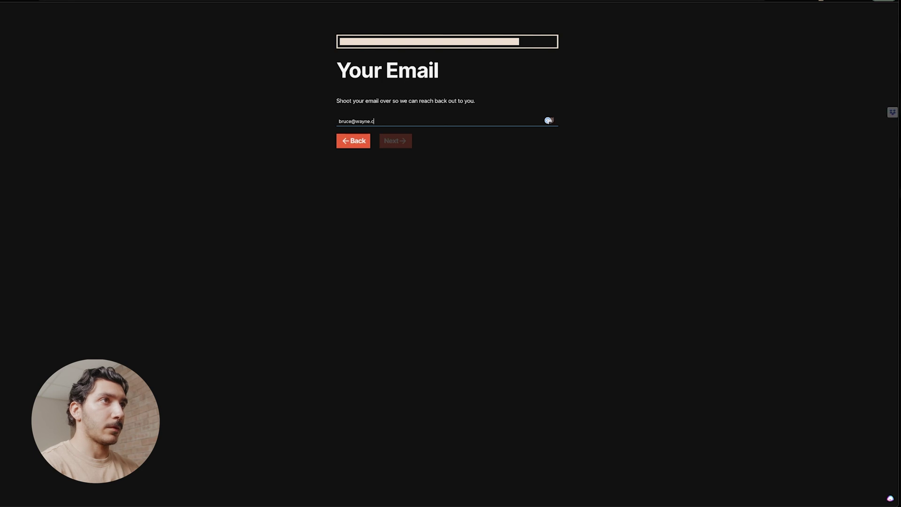
pyautogui.press('Return')
pyautogui.hotkey('ctrl', 'v')
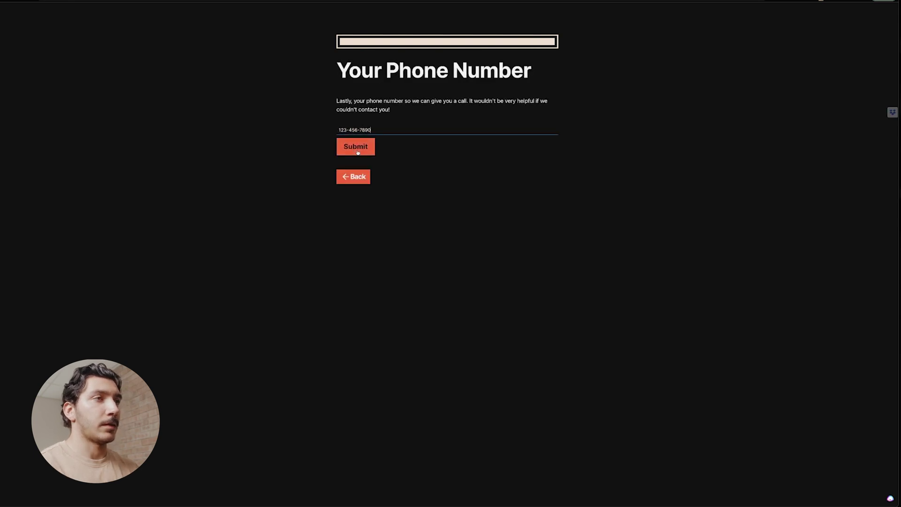
pyautogui.click(357, 148)
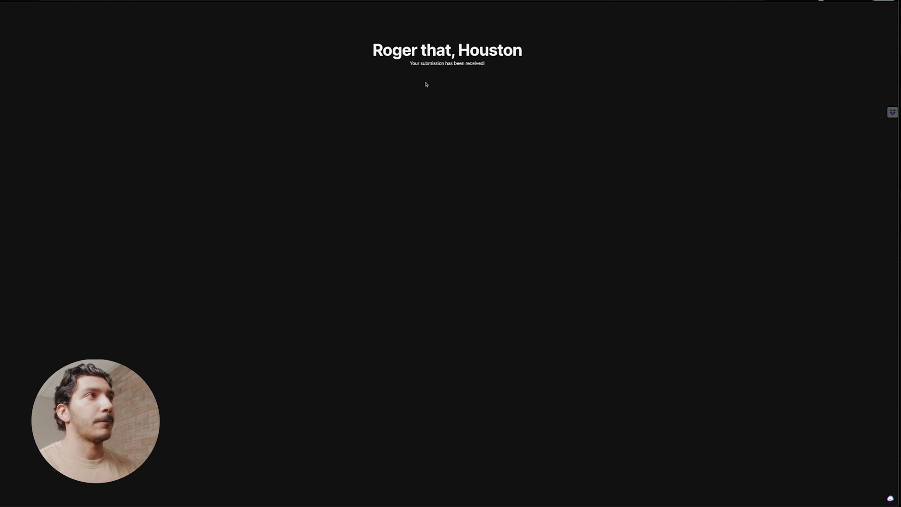
pyautogui.hotkey('shift', 'p')
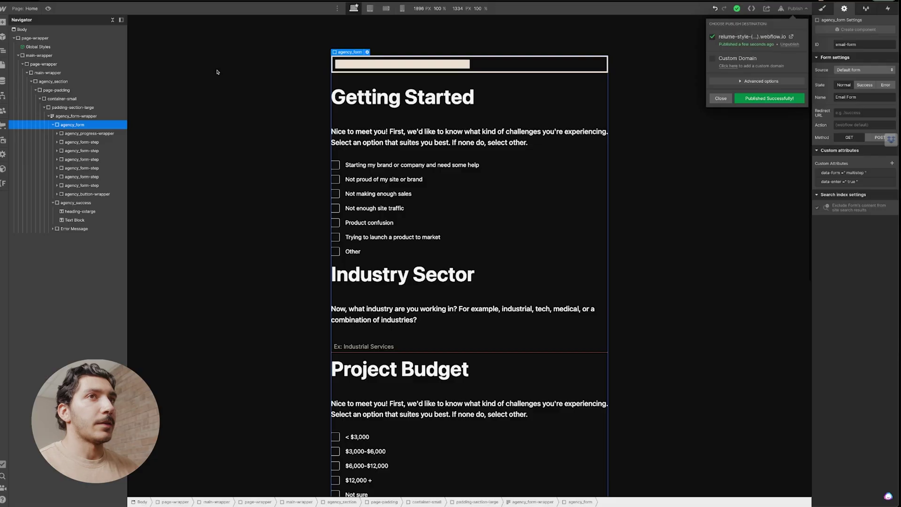